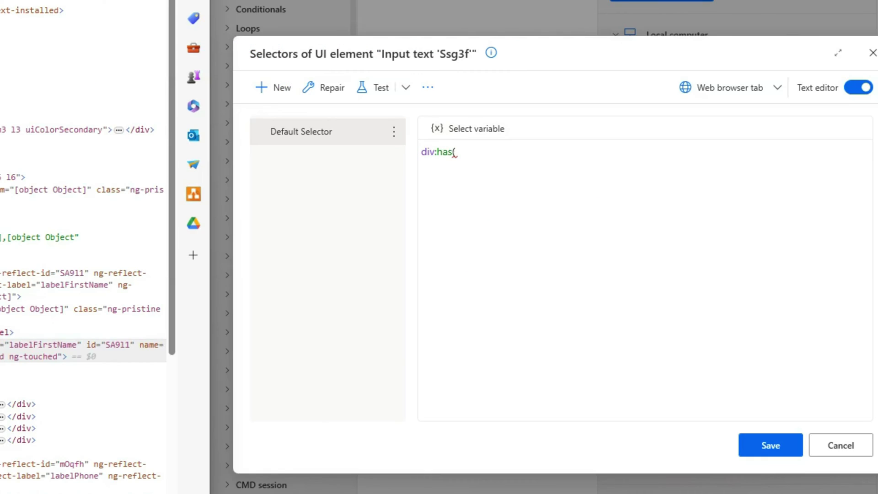
Step: Complete the UI element's text selector as div:has(label:contains('First Name')) and test it against the web page
left_click(458, 154)
type("label")
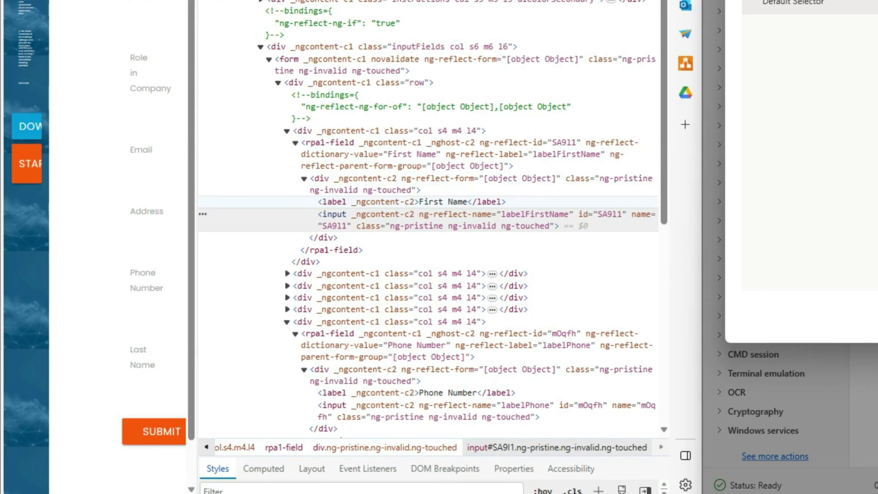
key("alt+Tab")
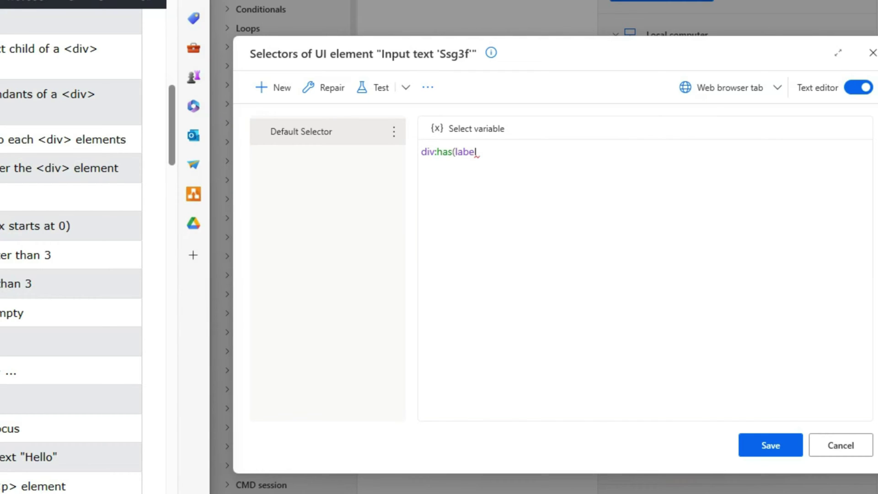
type(":conta")
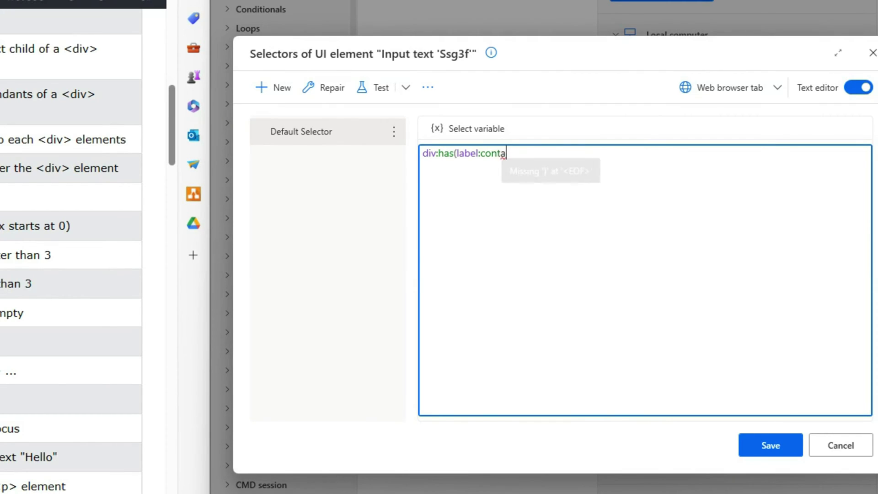
type("ins(")
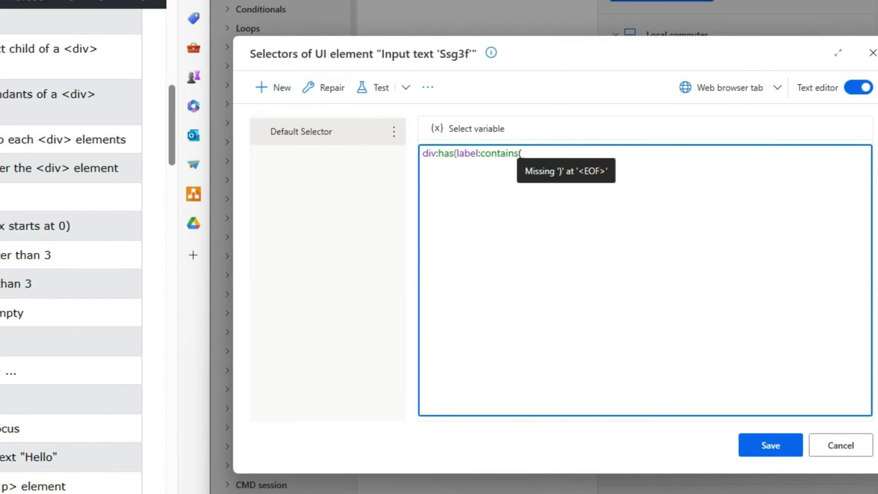
type("'")
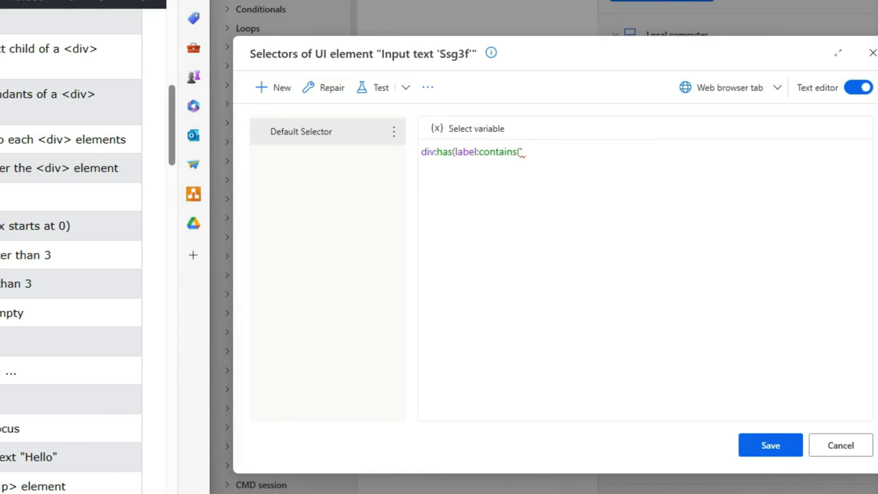
key("alt+Tab")
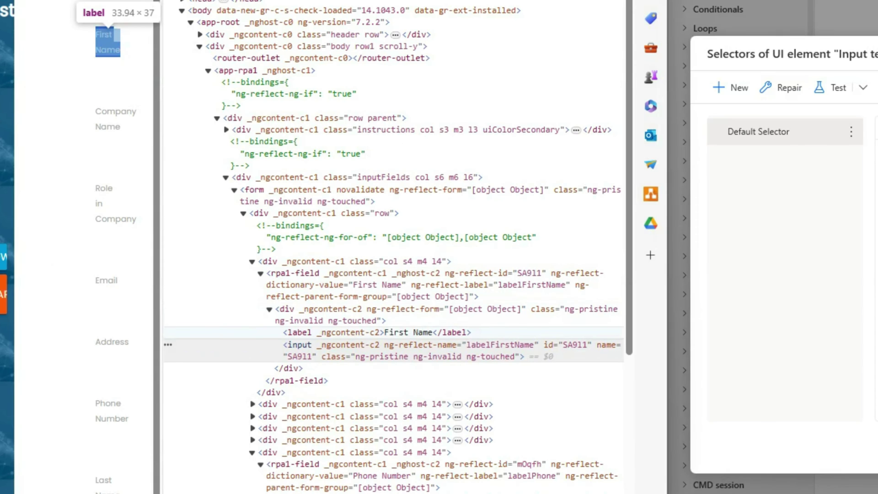
key("alt+Tab")
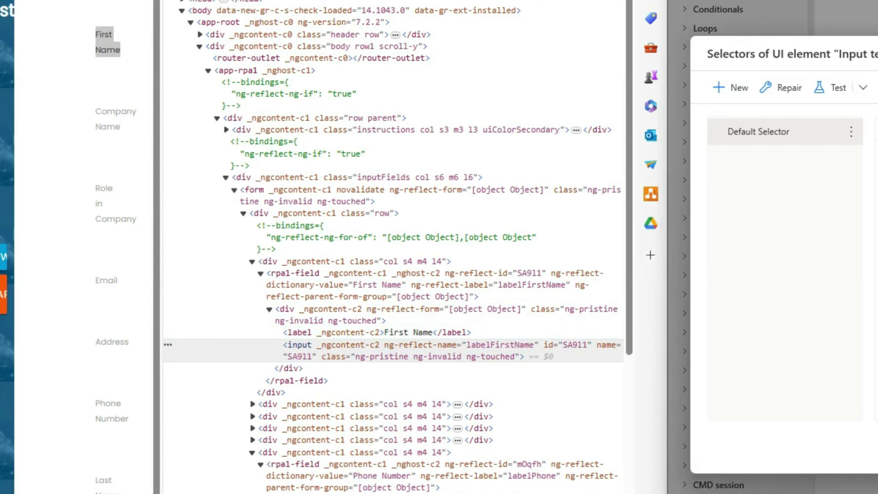
type("First Nam")
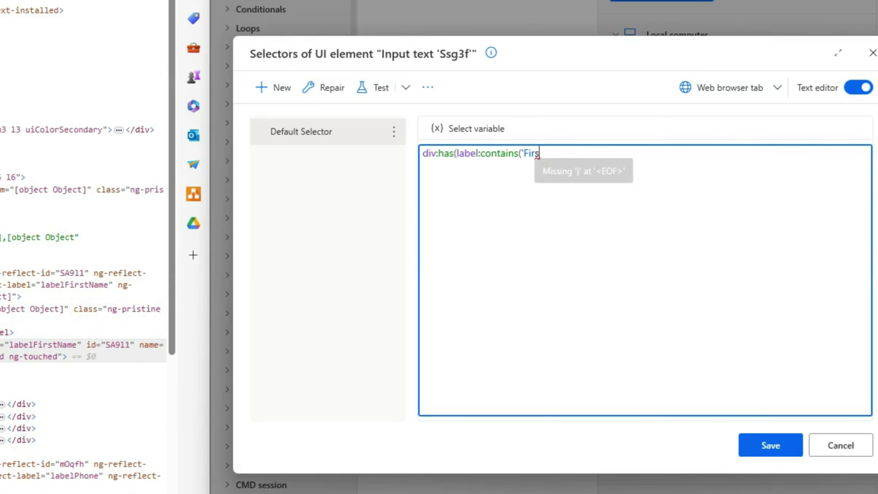
type("e'))")
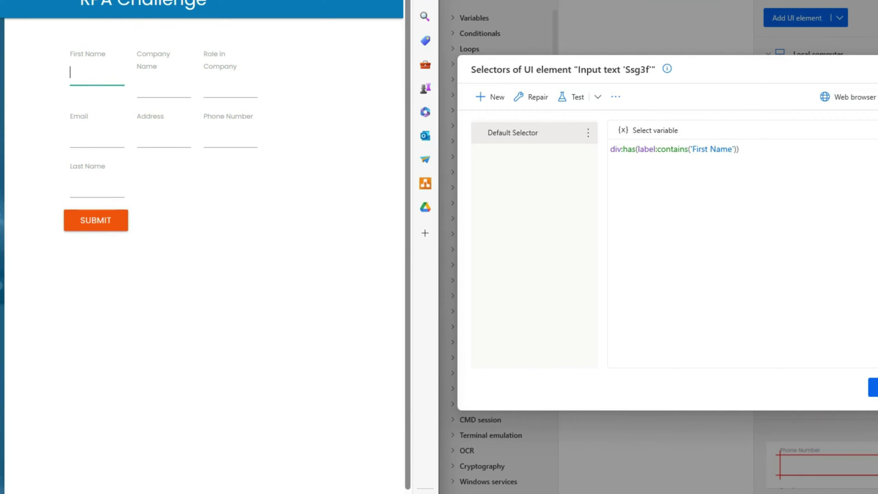
left_click(572, 97)
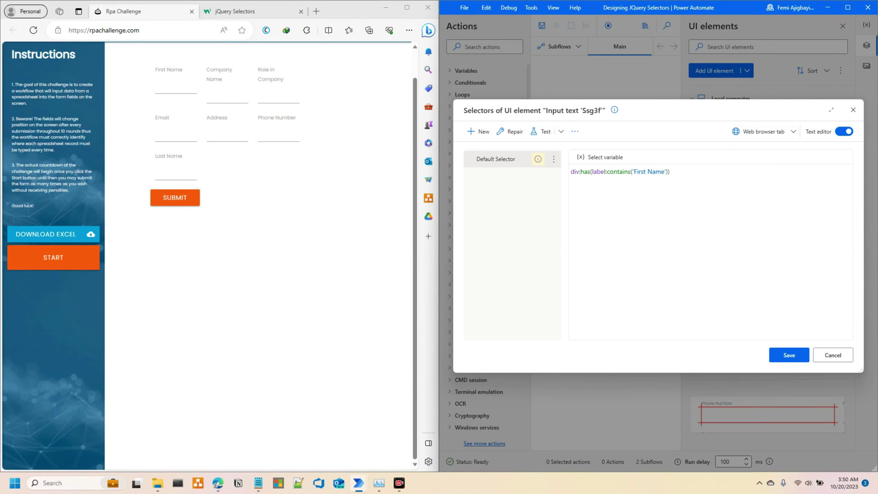
Step: Consult the jQuery selectors reference, append "> input" to the First Name selector, and test it
left_click(234, 11)
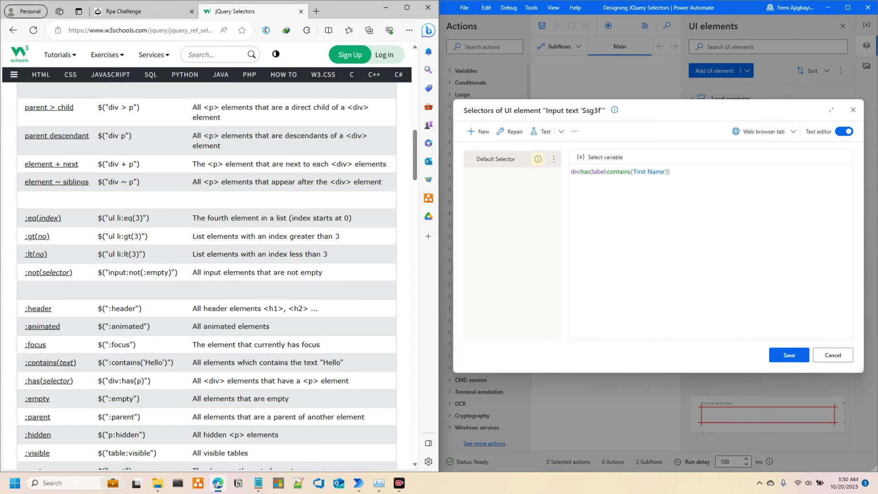
left_click(116, 11)
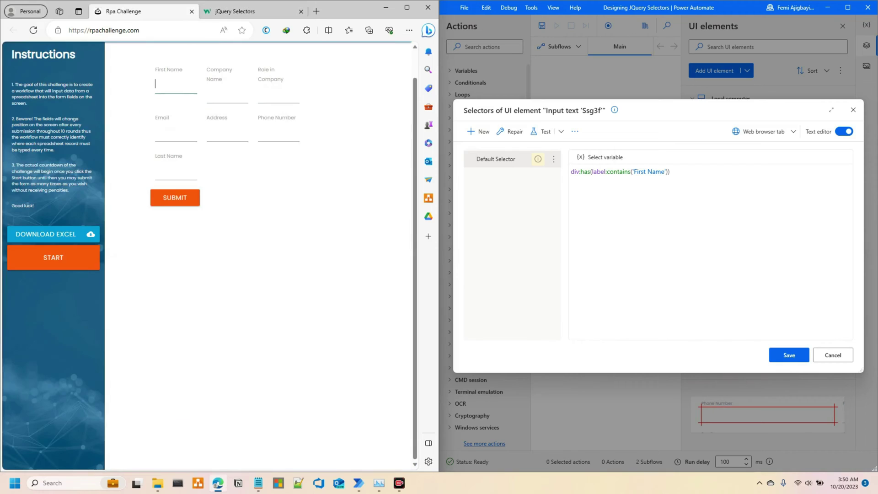
left_click(235, 11)
left_click(670, 171)
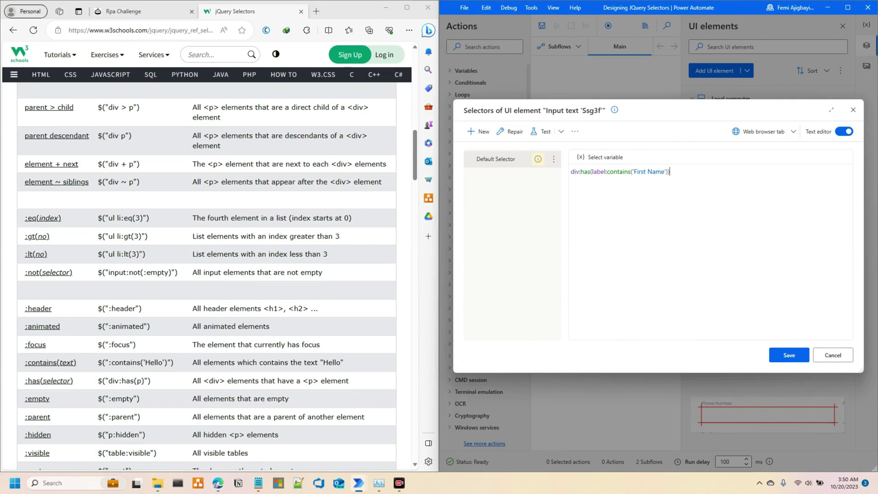
type("> input")
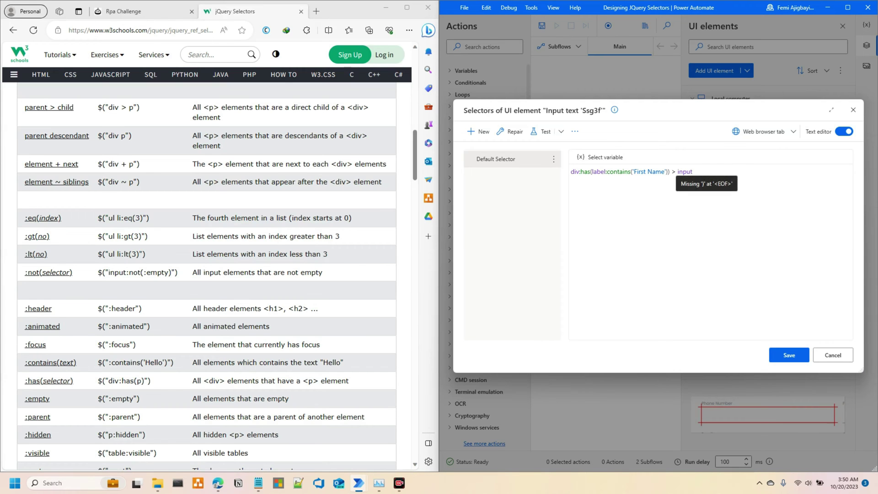
left_click(540, 131)
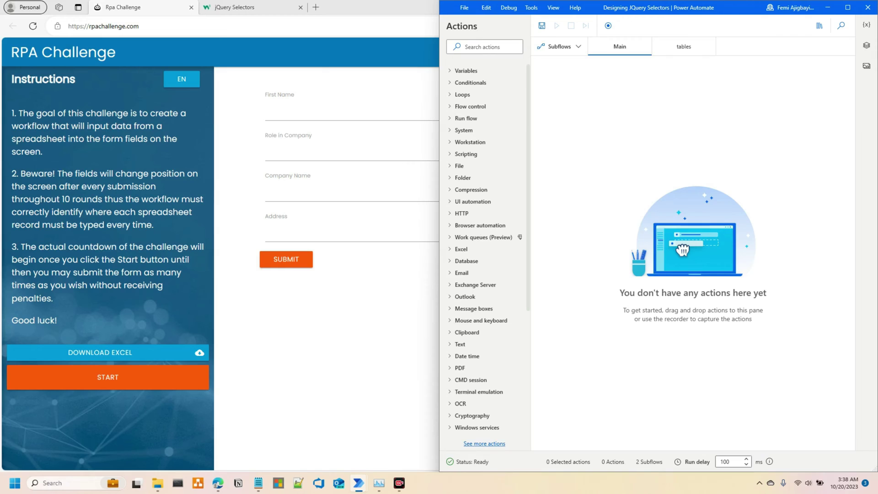
Step: Switch to the RPA Challenge page in the browser and reload it twice to examine the form field positions
key("alt+Tab")
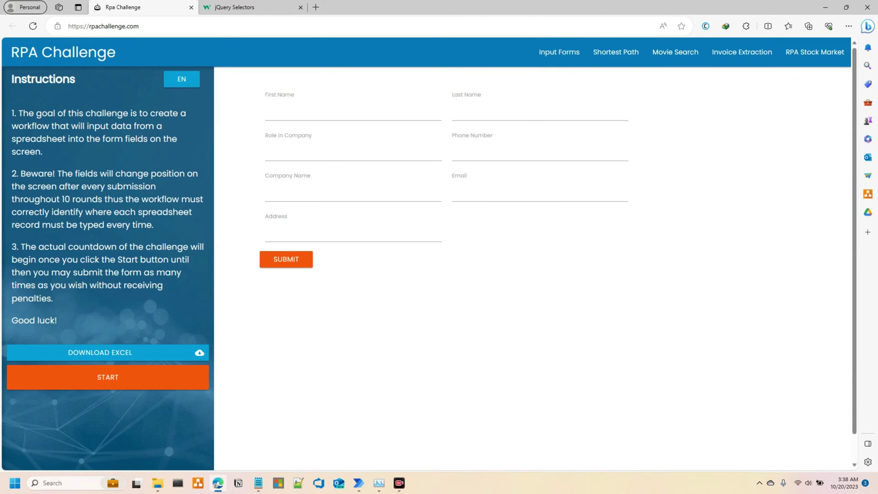
mouse_move(359, 483)
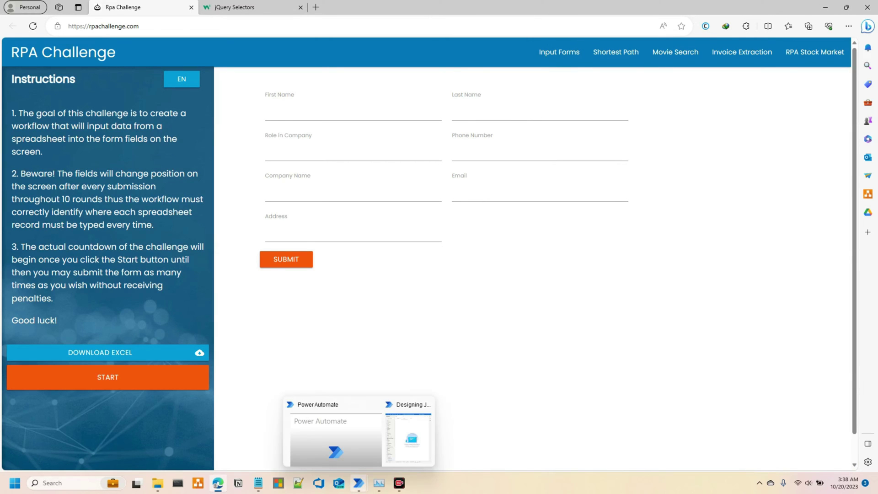
left_click(412, 438)
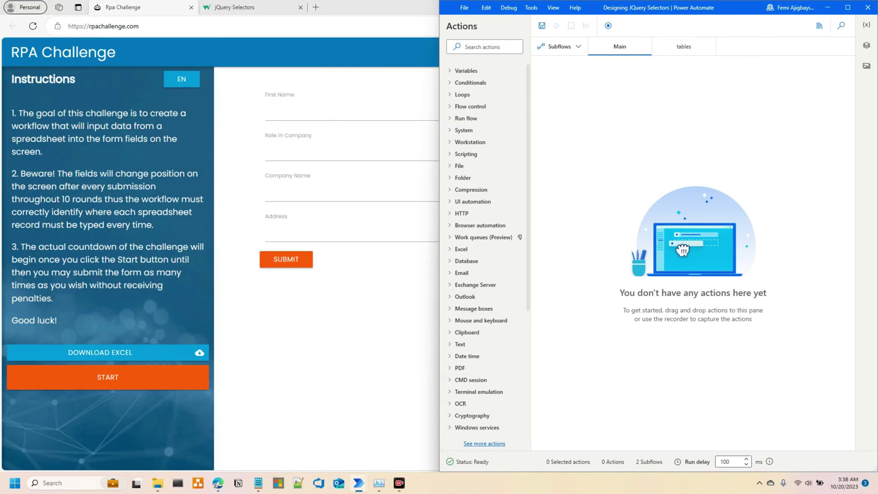
key("alt+Tab")
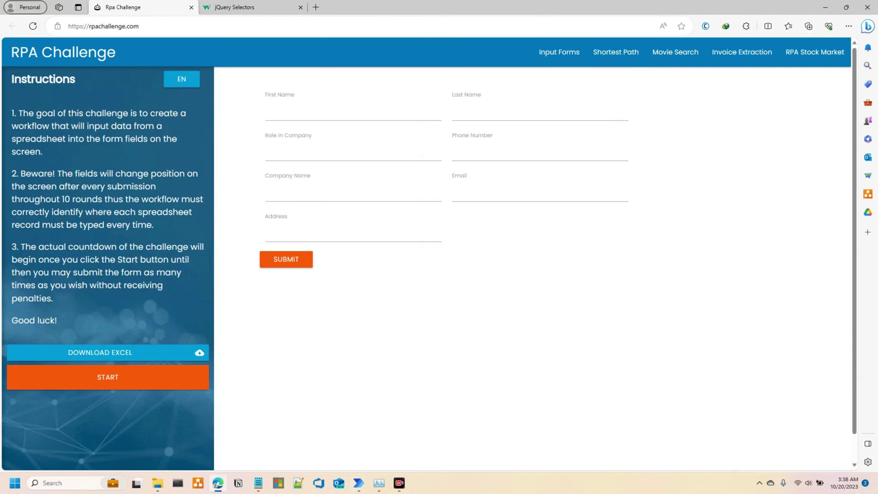
key("Return")
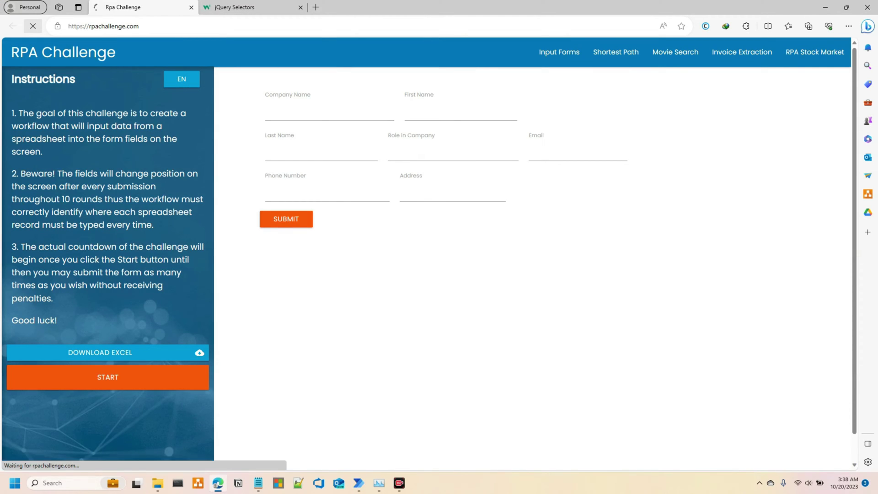
key("Return")
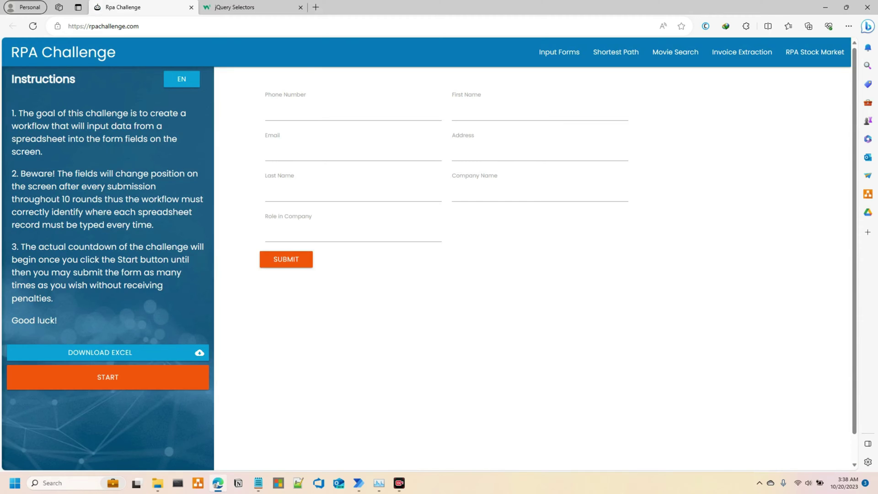
Step: Switch to the Power Automate flow designer and capture the web form's Phone Number input as a UI element
mouse_move(358, 483)
left_click(408, 442)
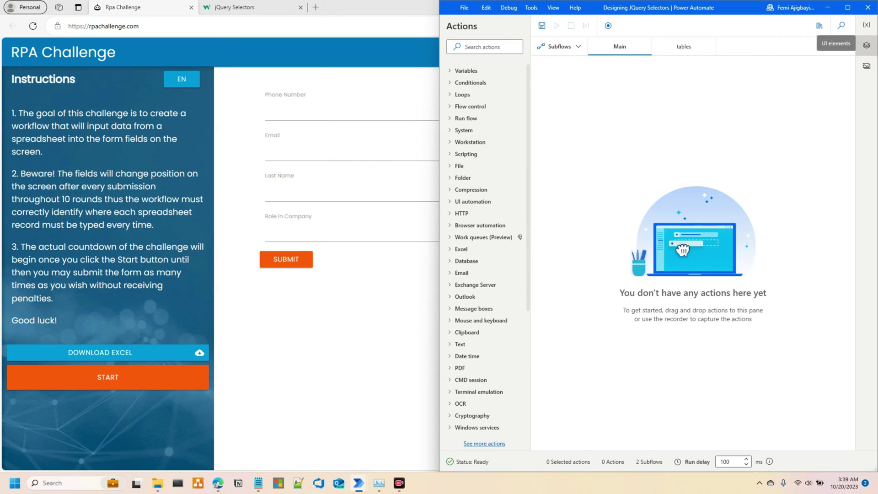
left_click(866, 46)
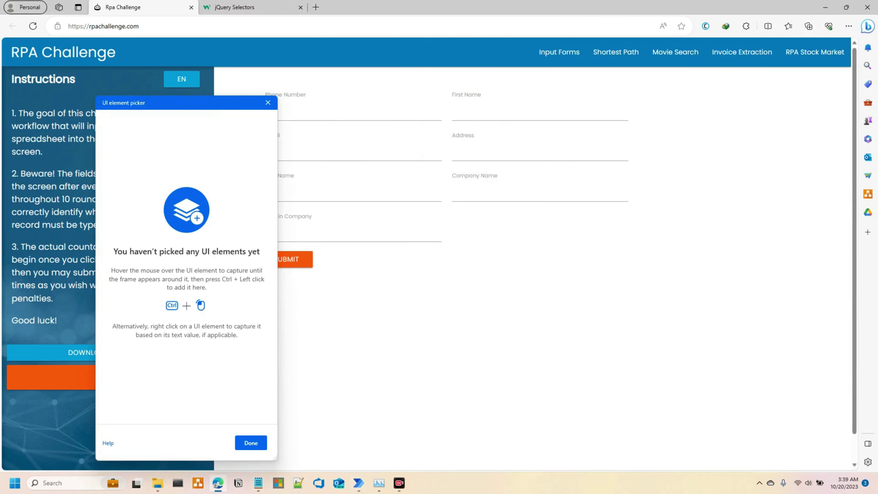
left_click_drag(164, 103, 697, 85)
mouse_move(352, 109)
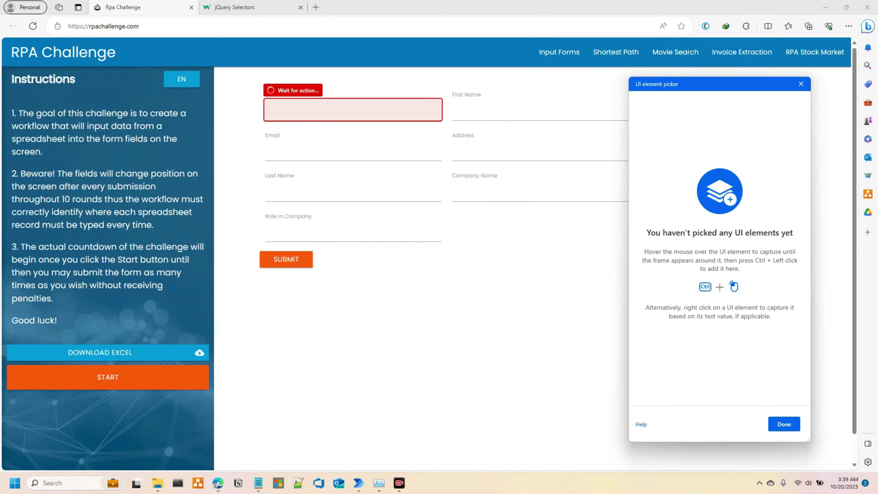
left_click(352, 109, "ctrl")
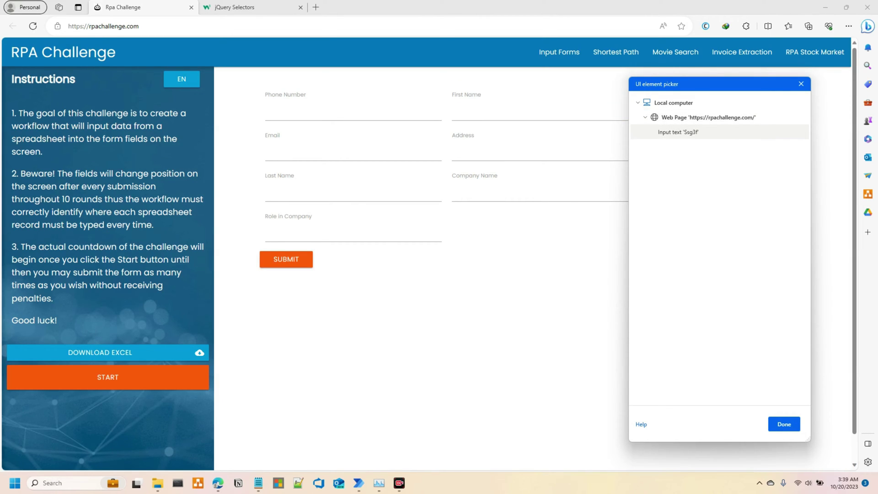
left_click(678, 132)
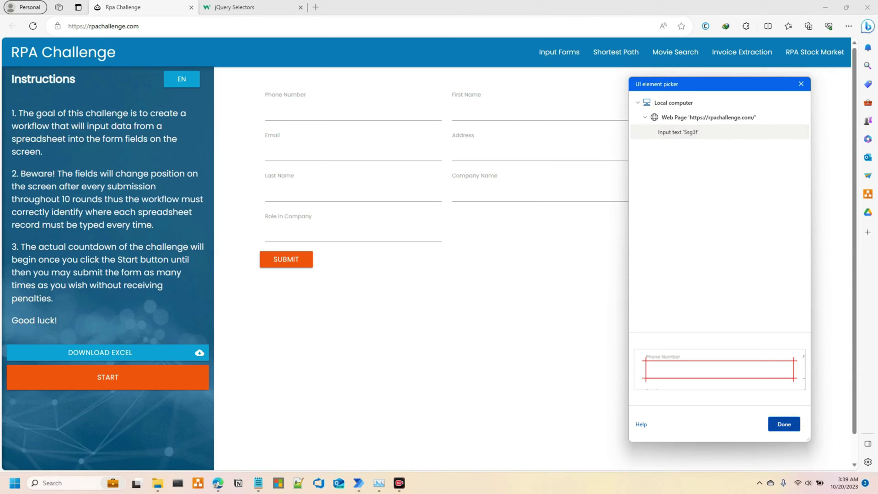
left_click(784, 423)
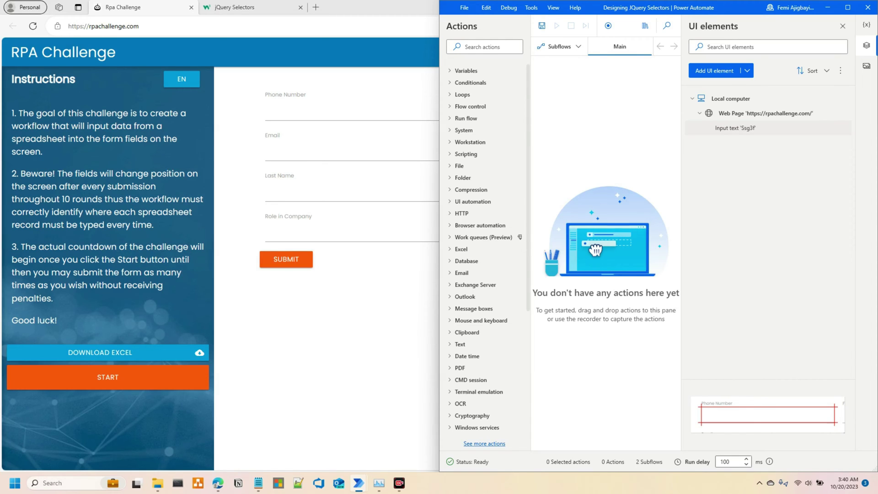
Step: Switch to the browser and inspect the id attribute of the Phone Number input in the page's HTML
key("alt+Tab")
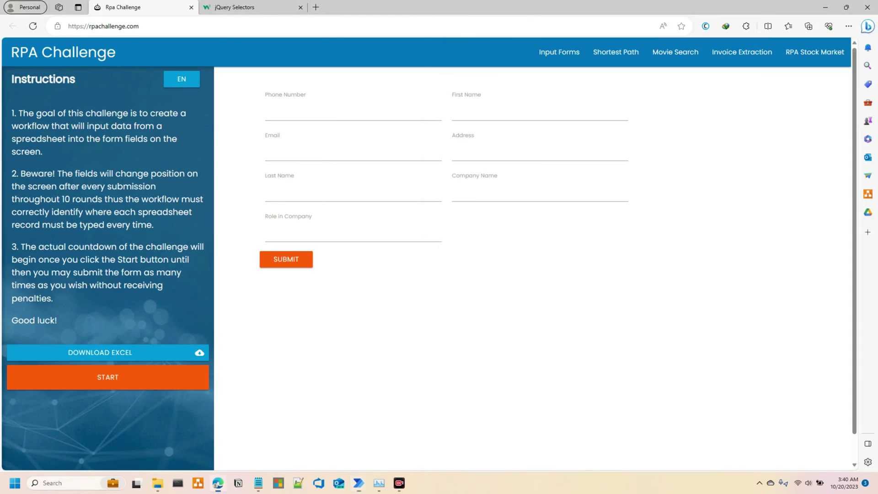
right_click(327, 110)
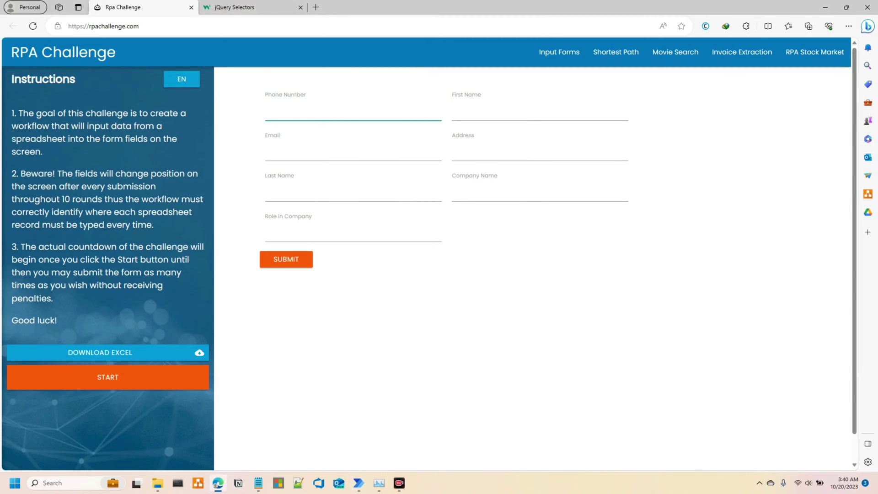
key("F12")
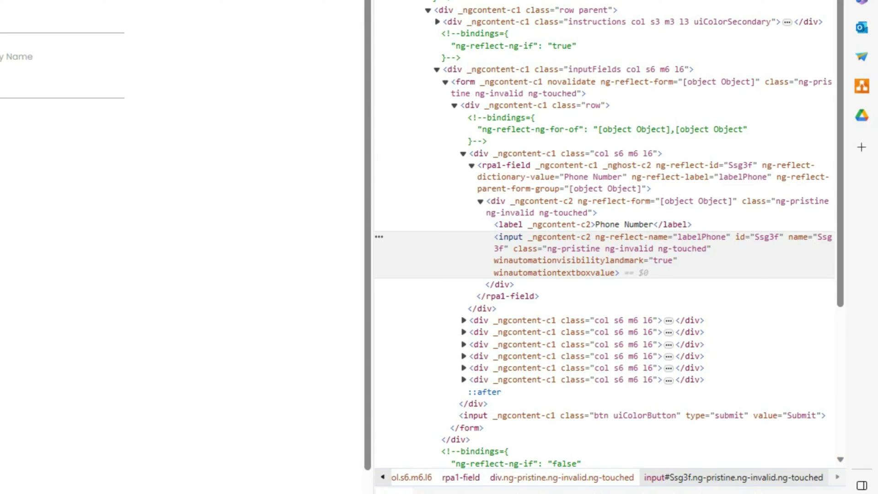
key("Return")
double_click(766, 237)
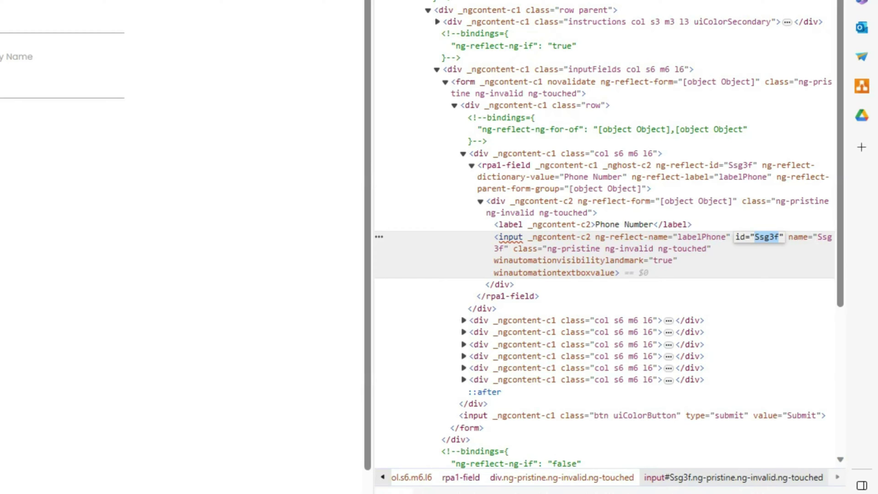
Step: Switch to Power Automate, open the selector of the Phone Number UI element, and test it against the Rpa Challenge browser tab
mouse_move(52, 493)
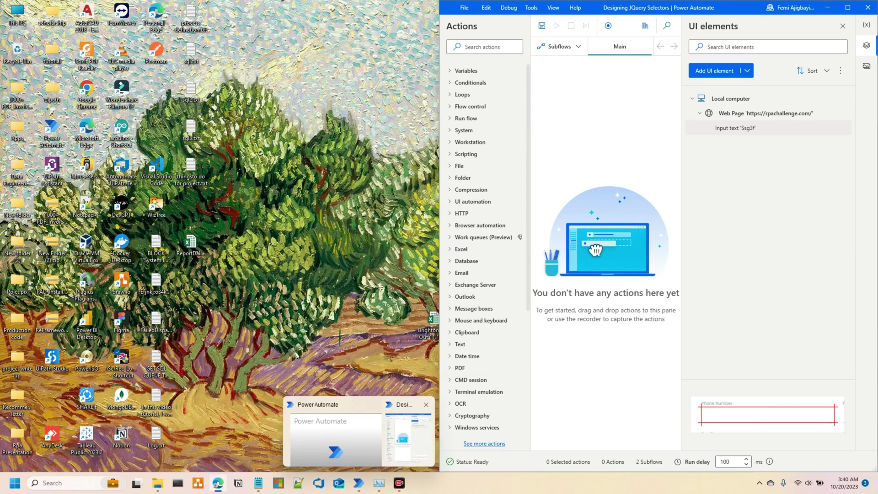
left_click(127, 457)
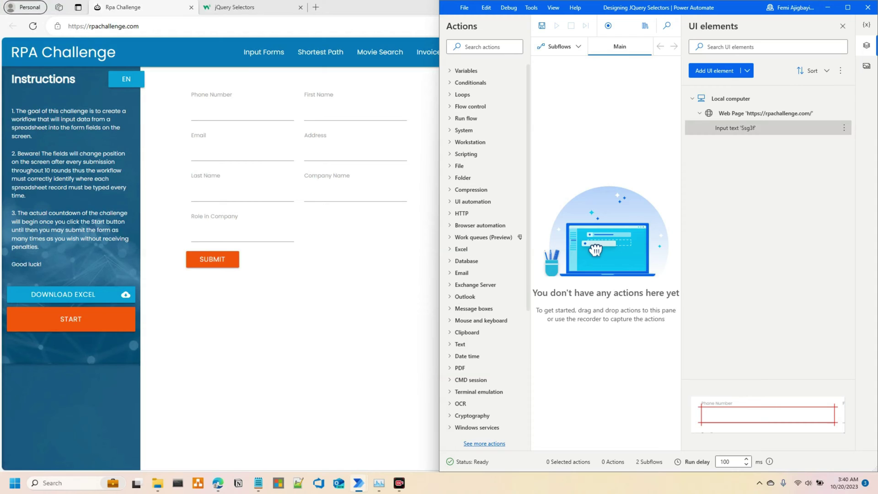
double_click(734, 128)
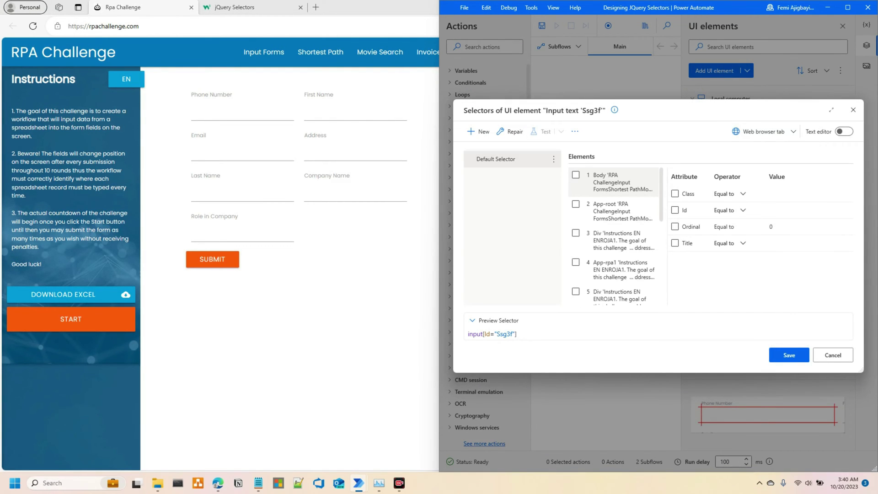
left_click(542, 131)
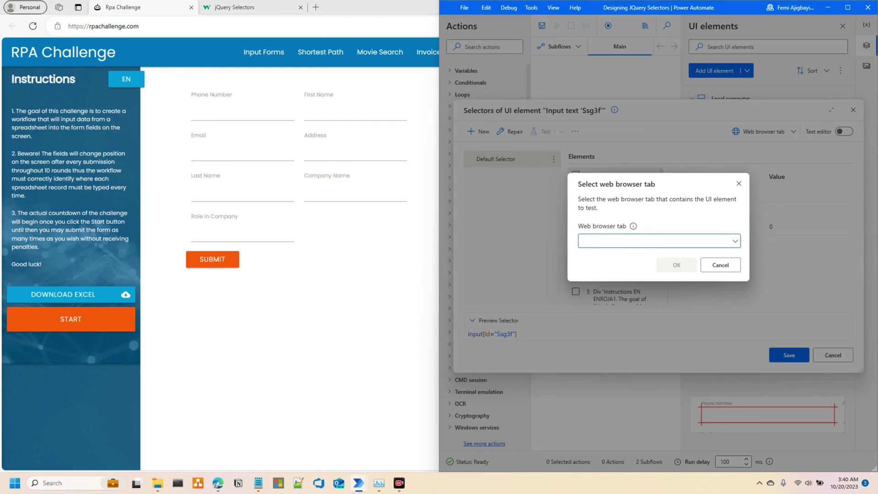
left_click(658, 240)
left_click(611, 274)
left_click(673, 264)
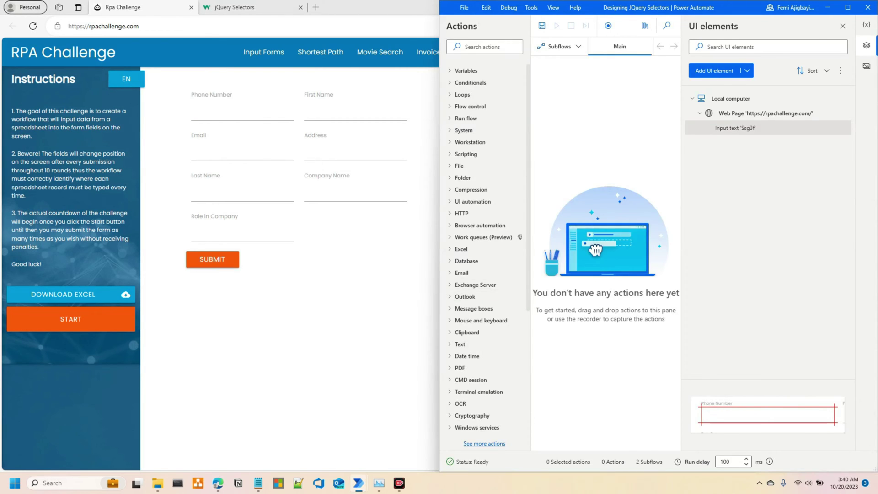
Step: Reload the RPA Challenge page in the browser and retest the Phone Number element's selector in Power Automate against the Rpa Challenge tab
key("alt+Tab")
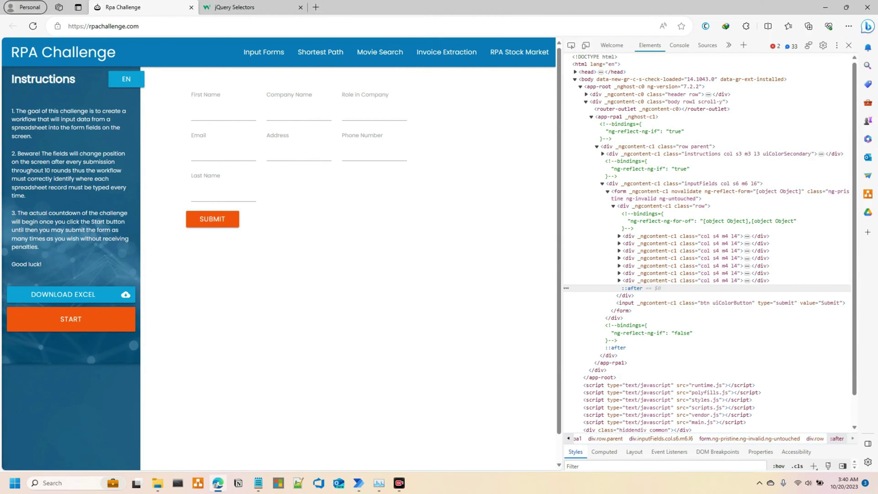
mouse_move(359, 483)
left_click(408, 438)
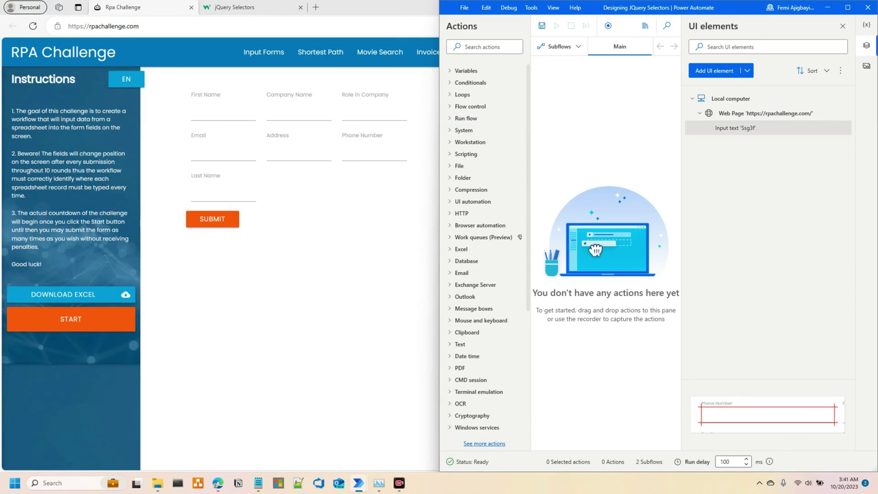
mouse_move(843, 127)
double_click(735, 127)
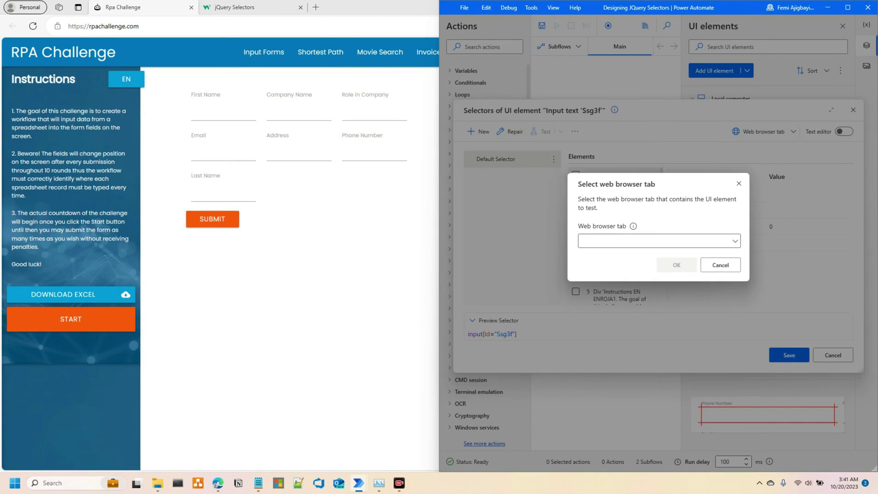
left_click(658, 241)
left_click(623, 274)
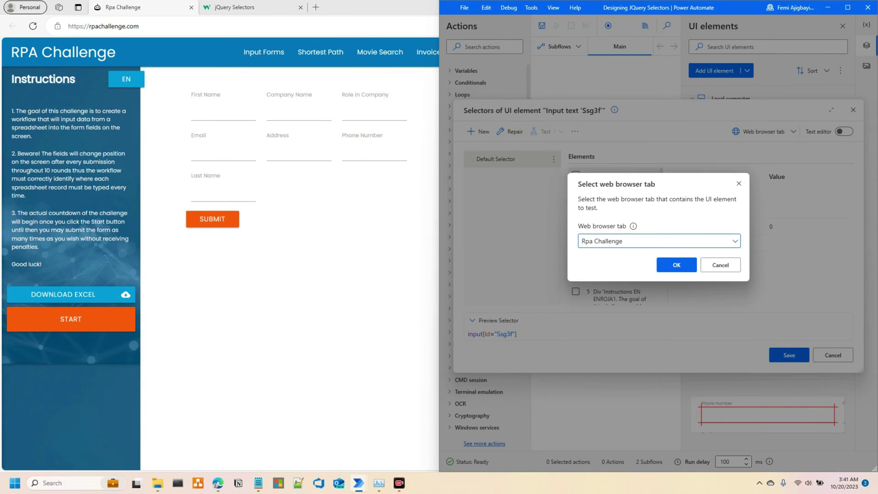
key("Return")
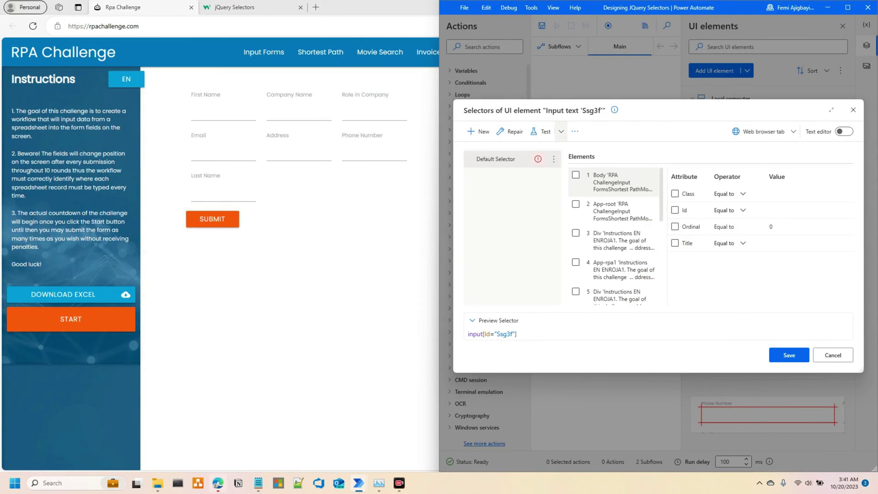
Step: Switch to the browser and inspect the Phone Number input's current id attribute in the reloaded page's HTML
key("alt+Tab")
triple_click(206, 176)
left_click(361, 151)
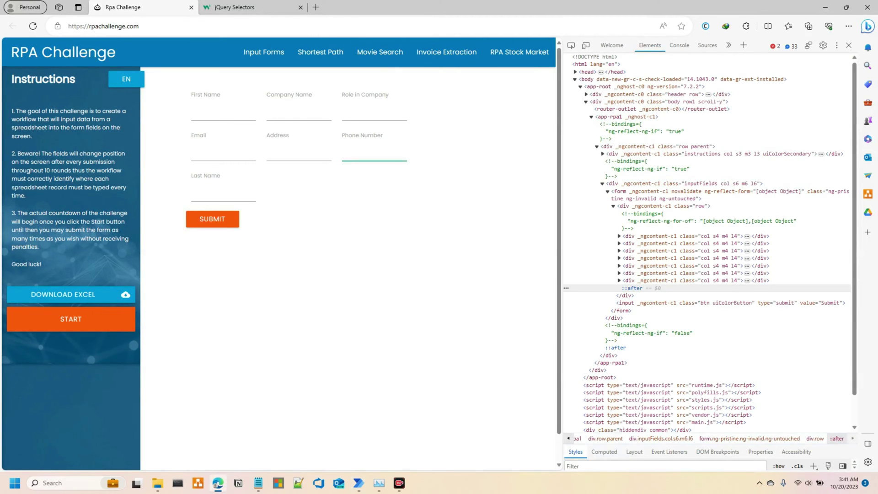
key("ctrl+shift+c")
left_click(706, 325)
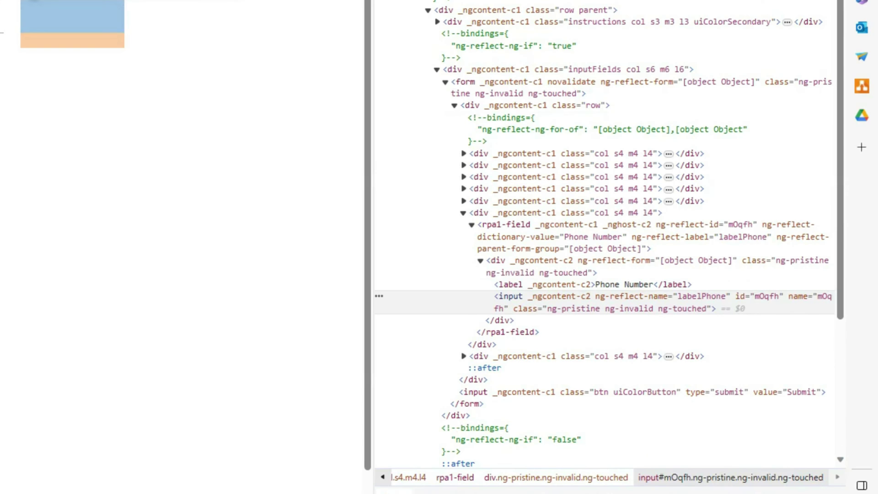
double_click(767, 295)
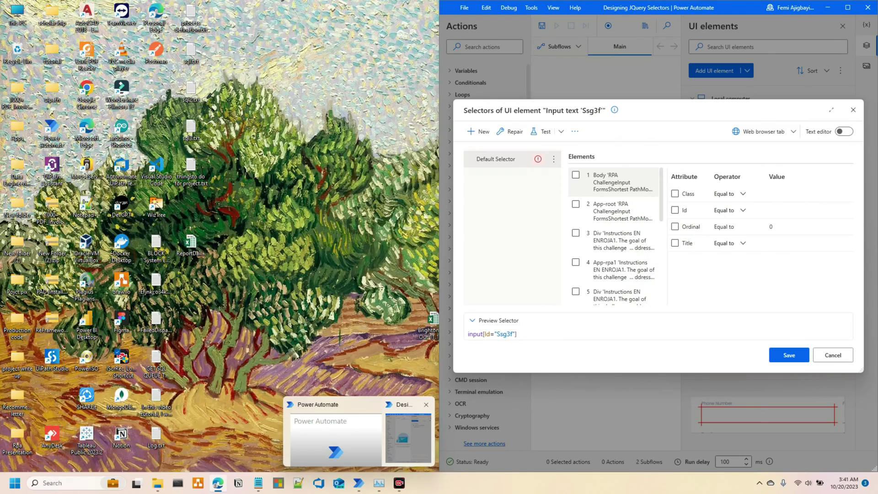
Step: In Power Automate, extend the Phone Number selector to div > div > rpa1-field > div > input and show it in the text editor
left_click(398, 439)
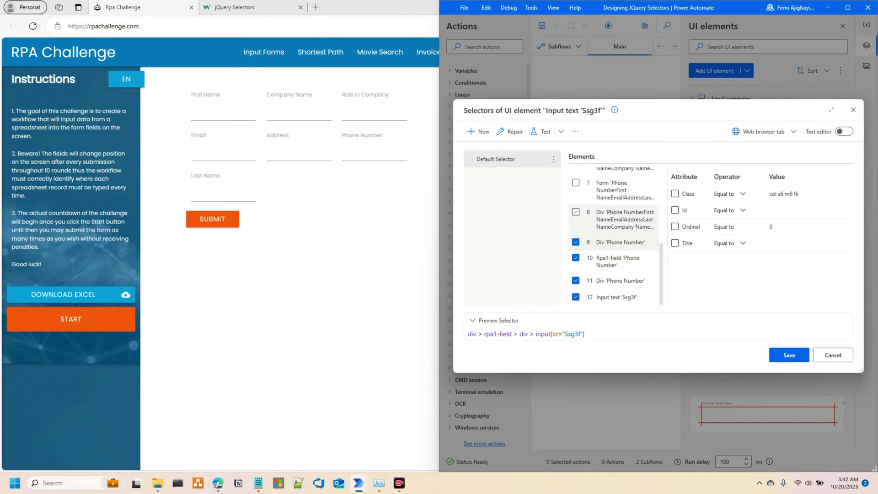
left_click(575, 211)
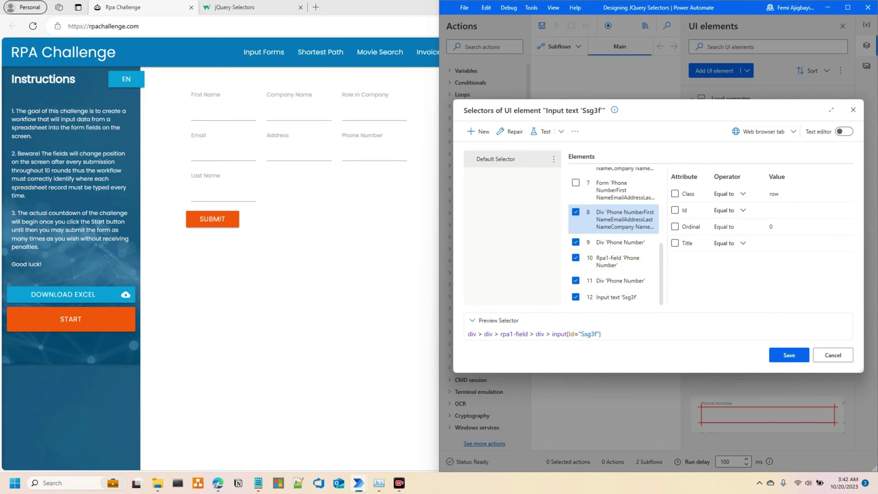
left_click_drag(601, 334, 471, 333)
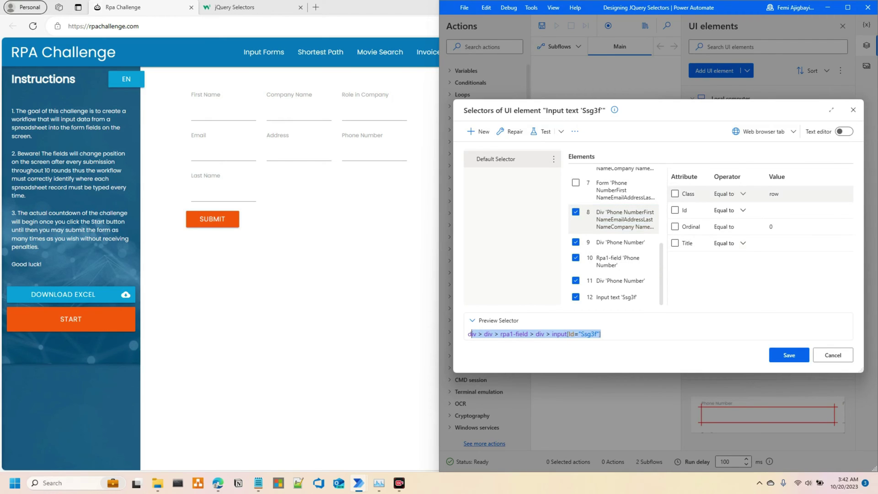
left_click(844, 131)
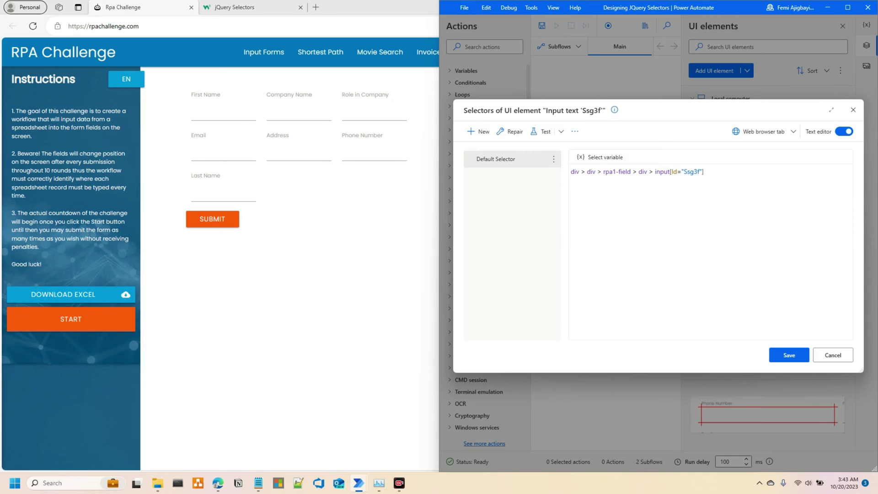
Step: Inspect the First Name input's HTML structure in the browser and compare it with the selector text in Power Automate
key("alt+Tab")
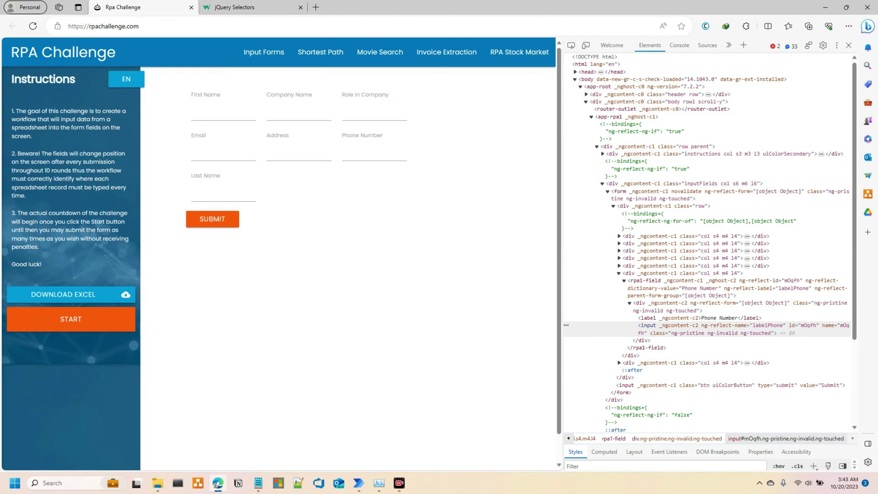
left_click(224, 113)
key("ctrl+shift+c")
left_click(223, 111)
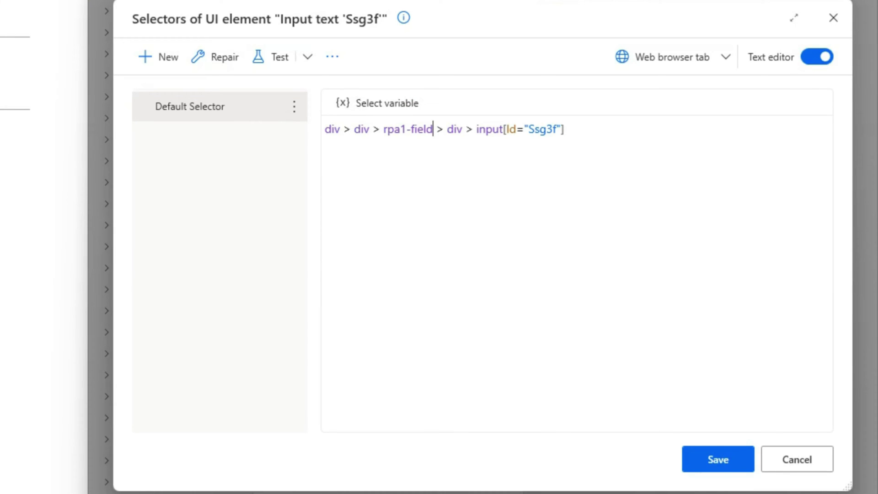
left_click(565, 129)
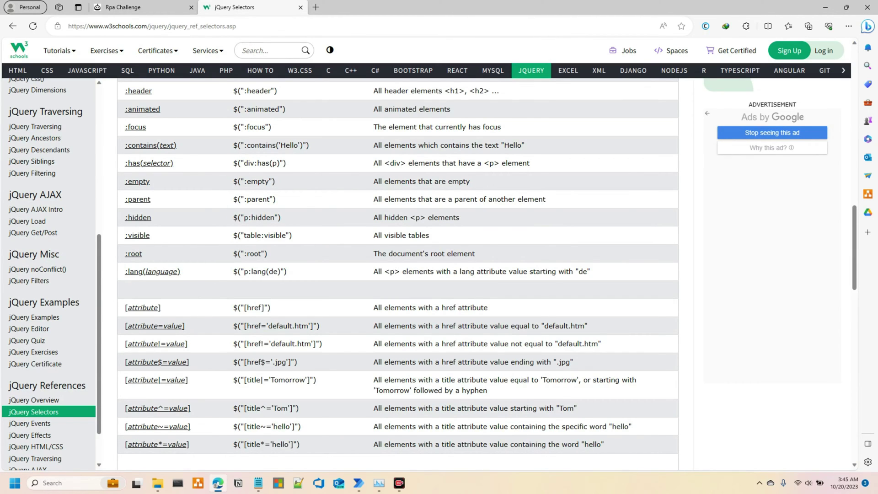
Step: Examine the W3Schools jQuery selectors reference for hierarchy, content and attribute selectors in the browser
scroll(48, 352, "down", 1)
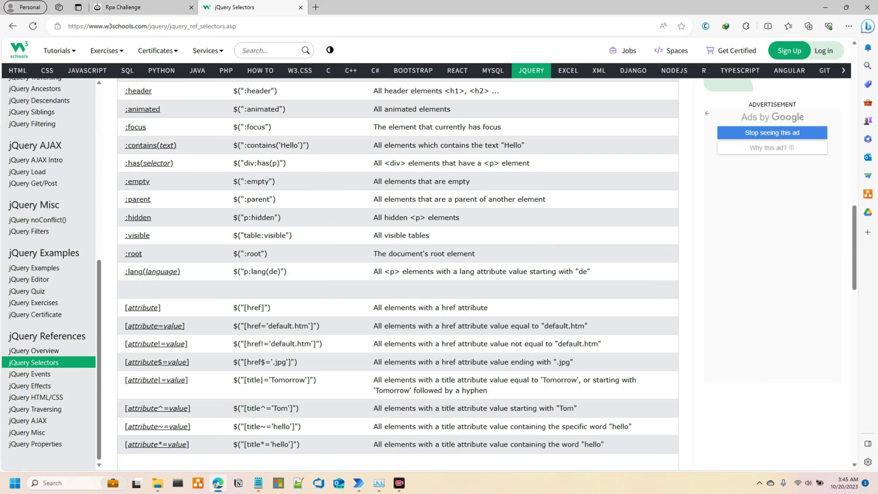
scroll(397, 269, "up", 15)
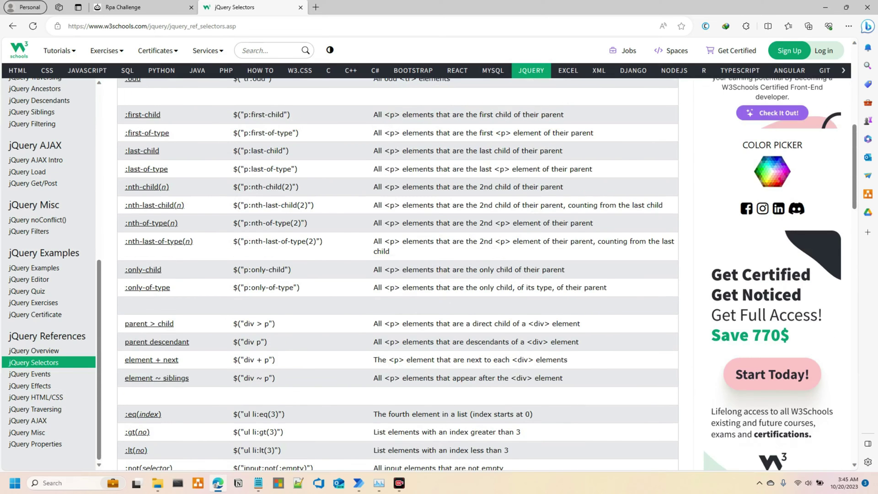
scroll(398, 269, "down", 5)
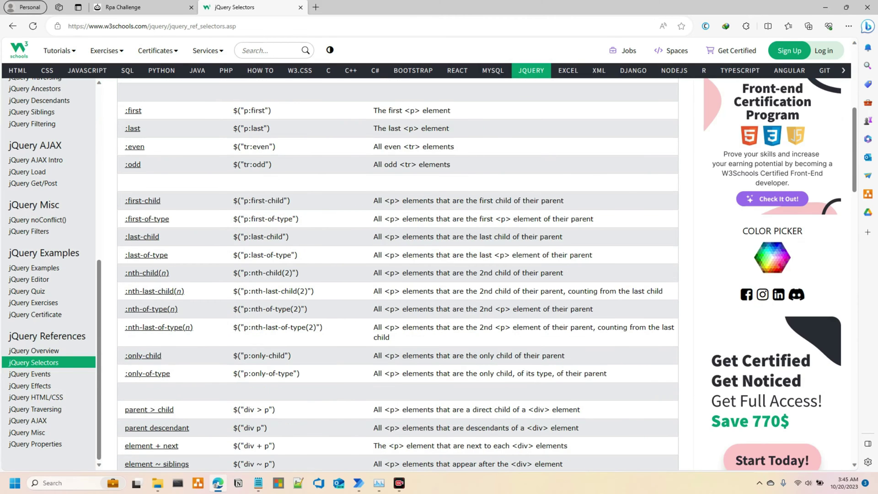
scroll(397, 270, "down", 15)
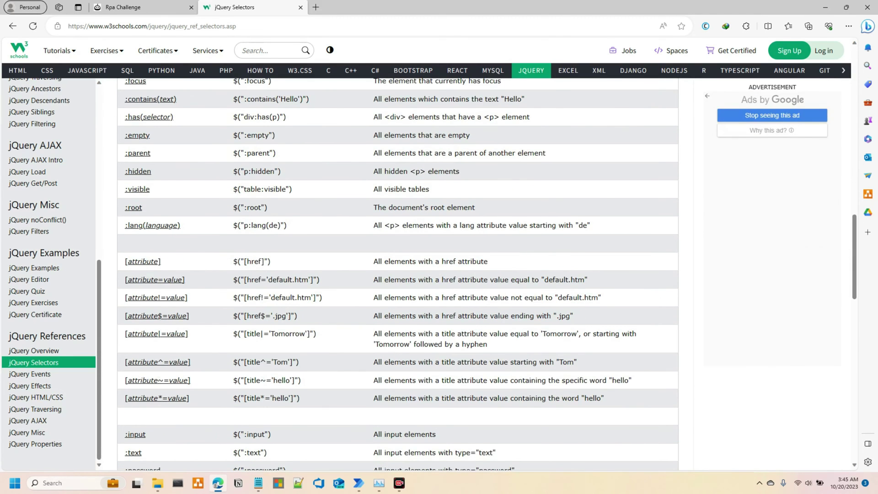
scroll(398, 269, "up", 15)
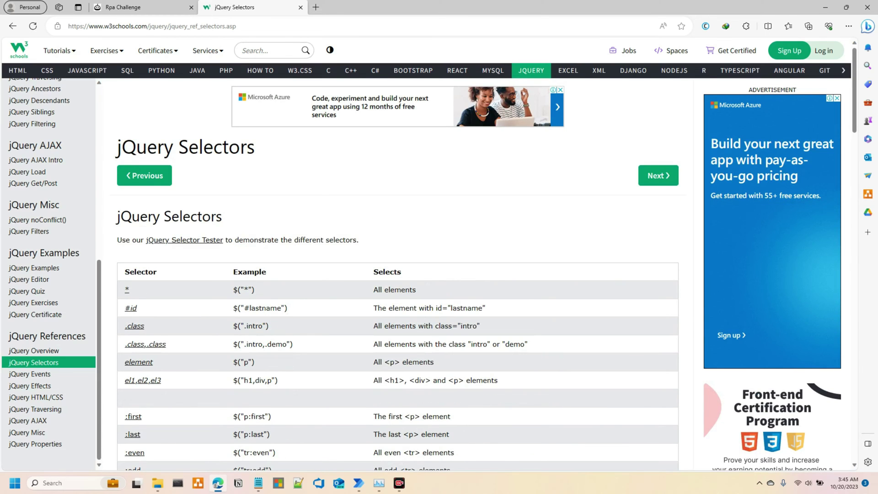
scroll(398, 269, "down", 5)
scroll(398, 270, "up", 5)
scroll(398, 269, "down", 4)
scroll(398, 270, "down", 9)
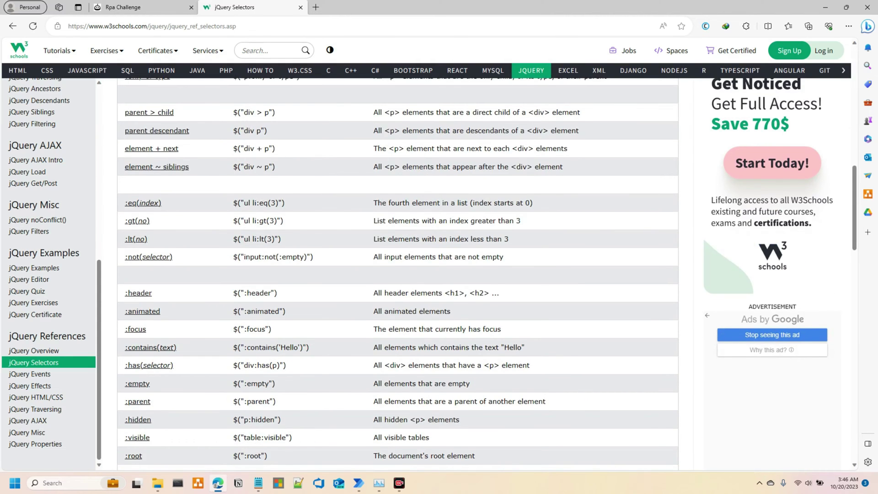
scroll(398, 270, "down", 2)
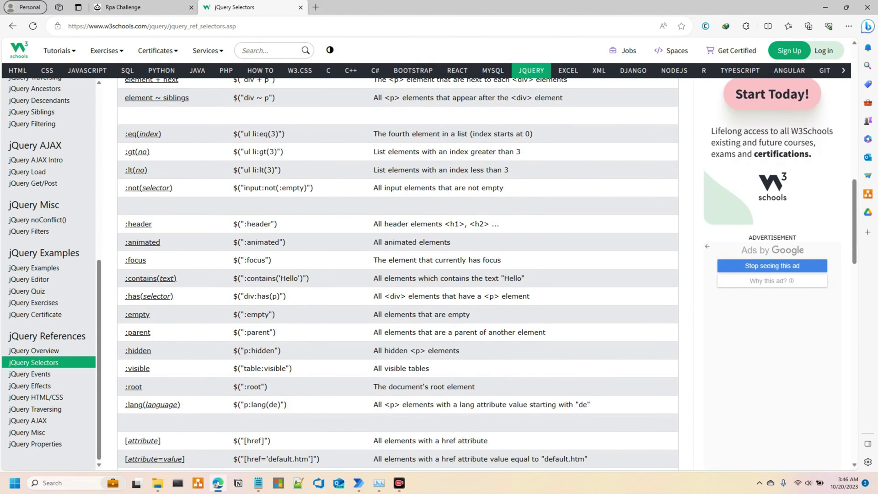
scroll(398, 269, "down", 2)
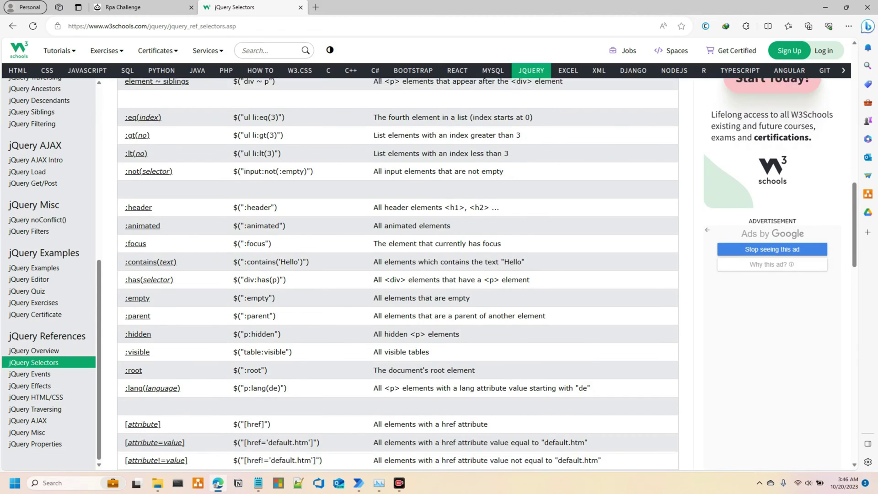
scroll(398, 273, "down", 6)
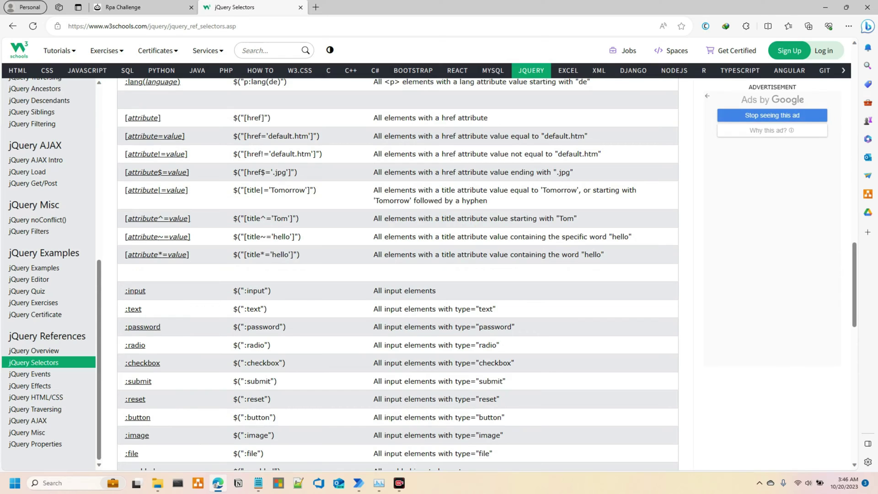
scroll(397, 273, "up", 5)
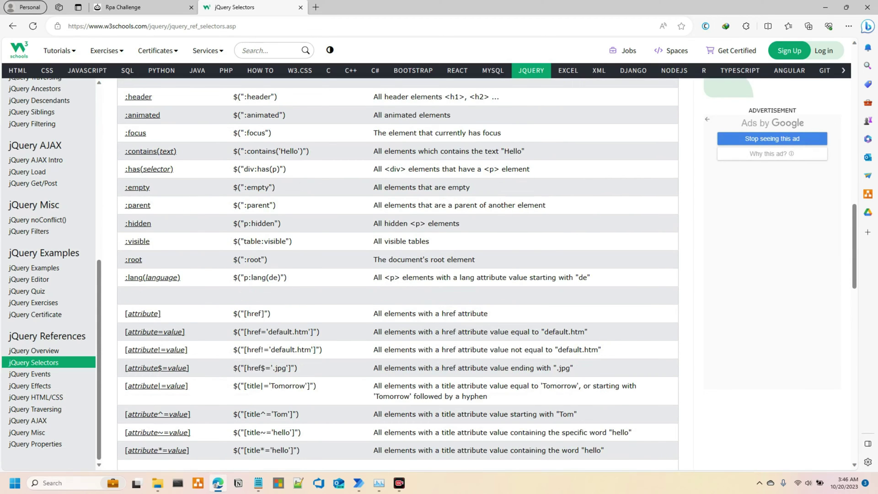
scroll(398, 273, "up", 2)
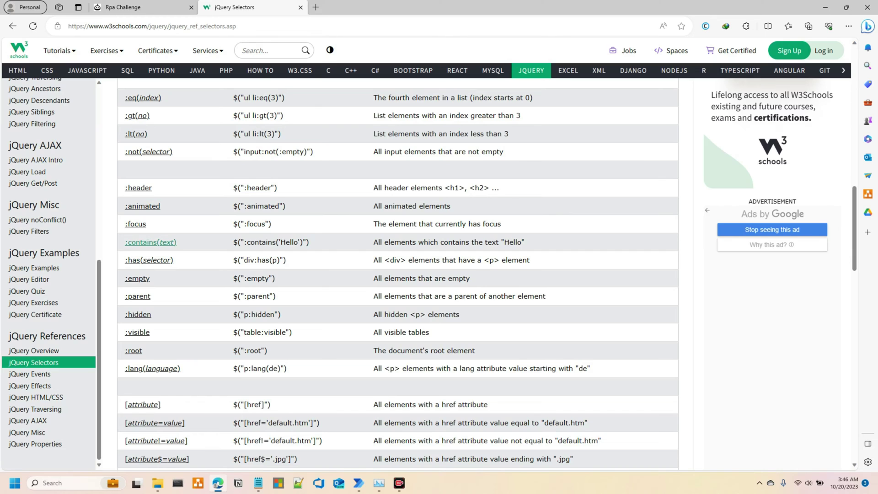
Step: Highlight the :contains(text) and :has(selector) entries, and the block of child and sibling selectors ending at element ~ siblings
left_click_drag(124, 242, 663, 243)
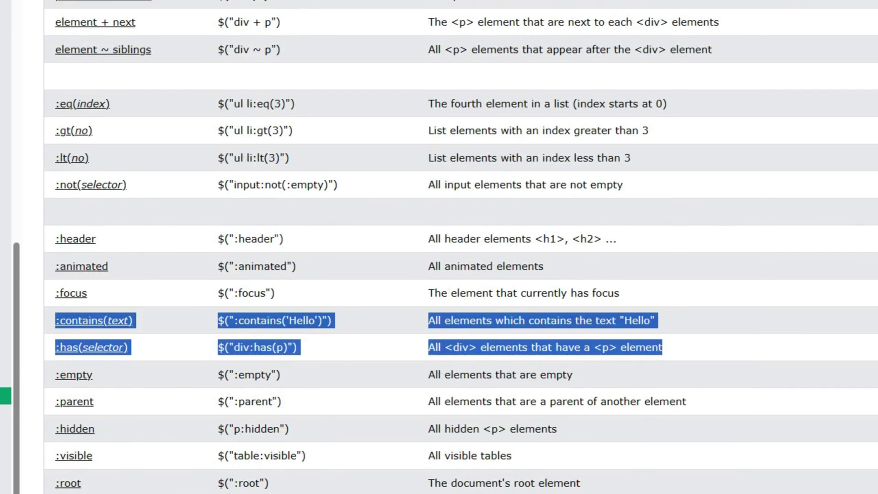
scroll(460, 247, "up", 5)
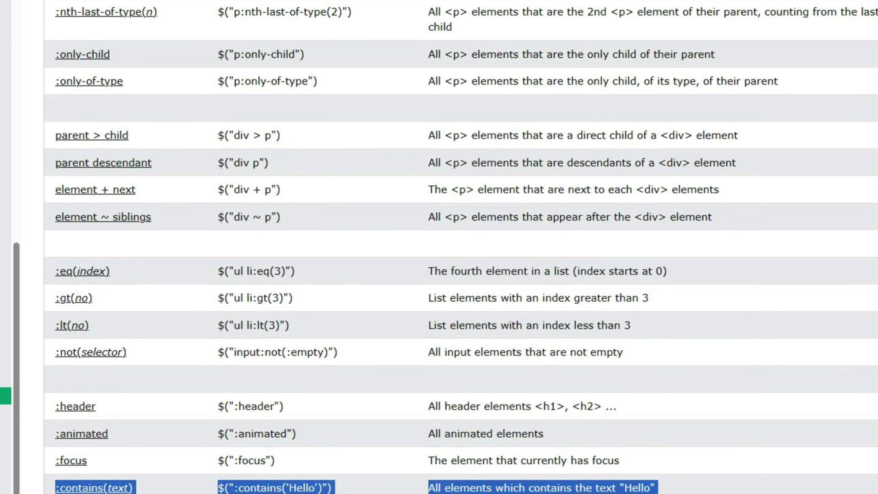
mouse_move(457, 18)
left_mouse_down()
mouse_move(435, 216)
mouse_move(457, 18)
left_mouse_up()
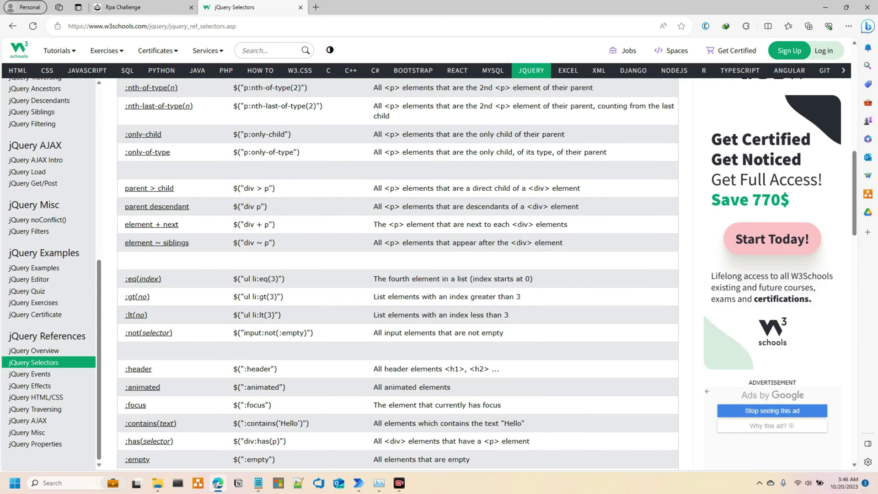
left_click_drag(563, 243, 124, 85)
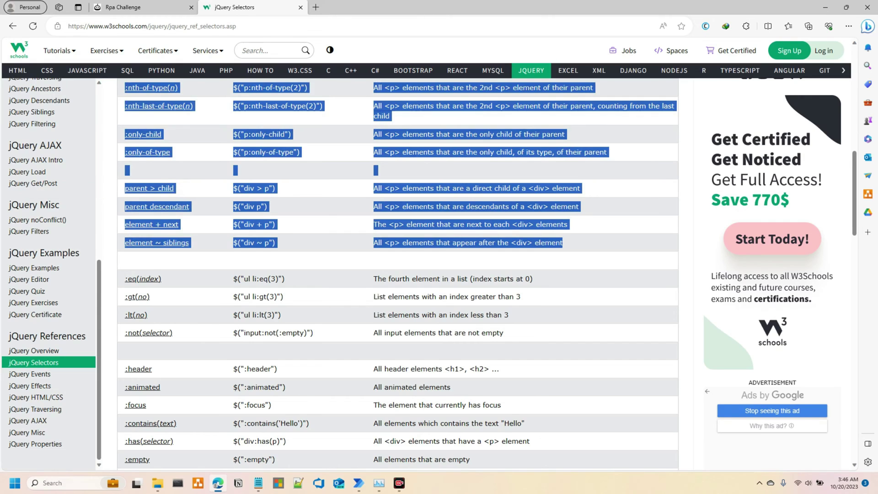
Step: Review the remaining jQuery selector entries, then switch to Power Automate and clear the selector text of the Input text 'Ssg3f' element
scroll(397, 275, "down", 2)
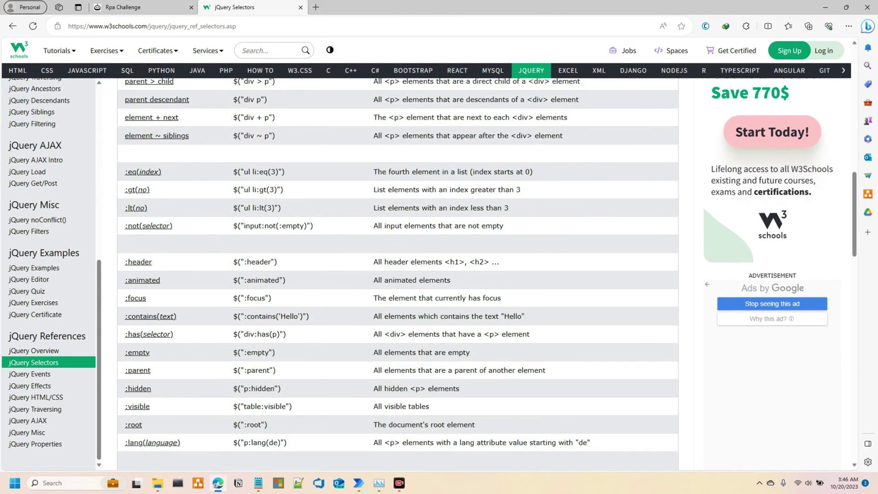
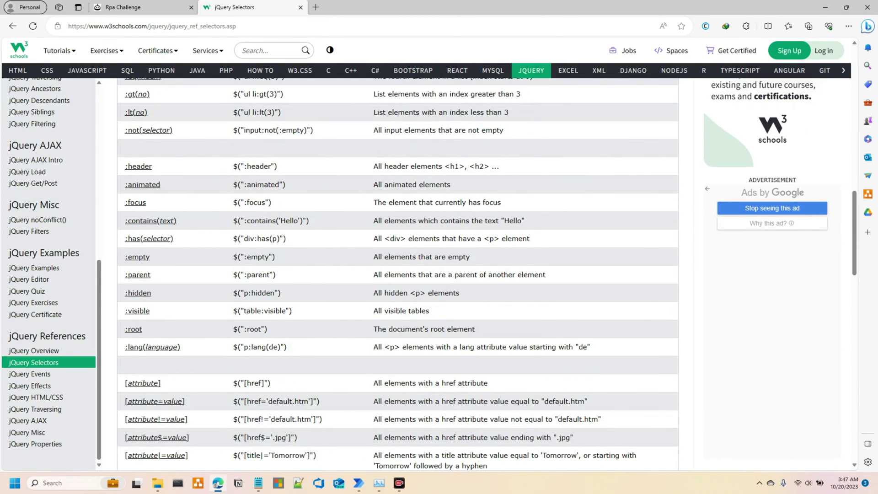
scroll(397, 275, "up", 5)
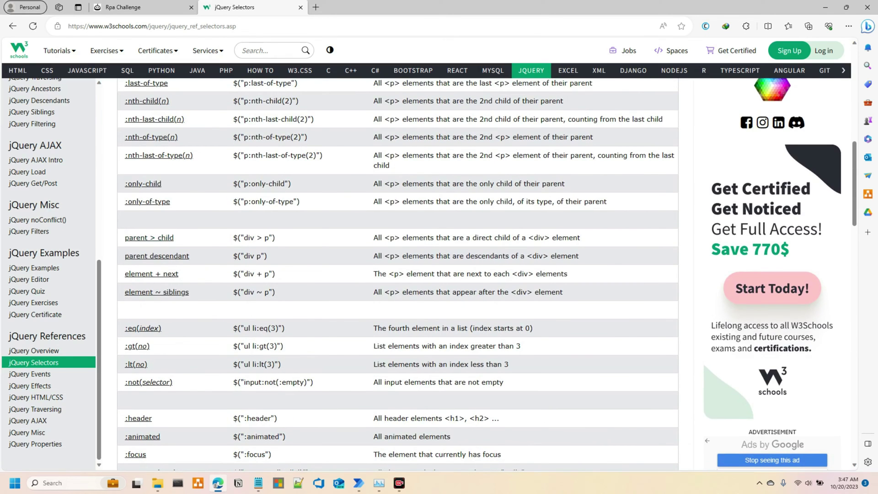
scroll(398, 274, "down", 5)
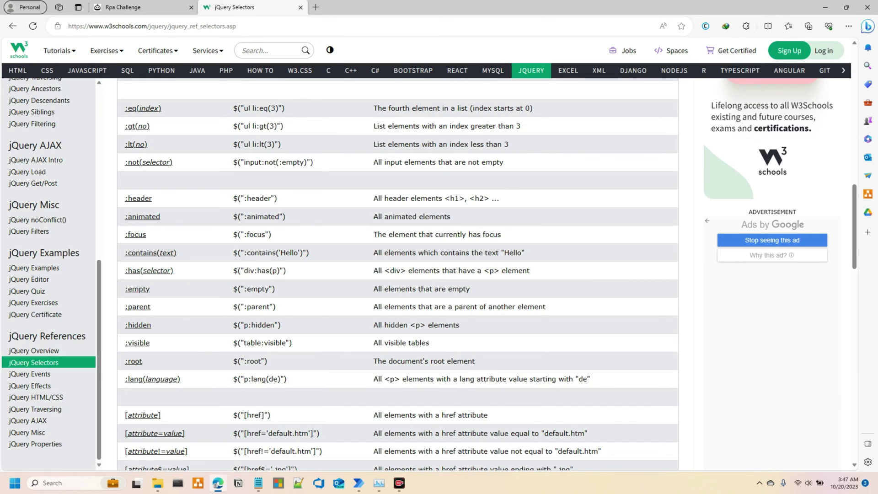
mouse_move(358, 483)
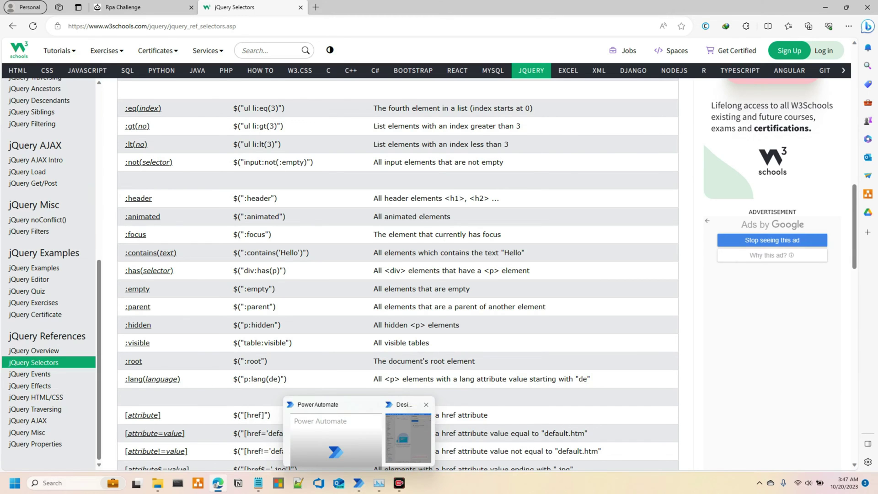
left_click(414, 425)
key("ctrl+a")
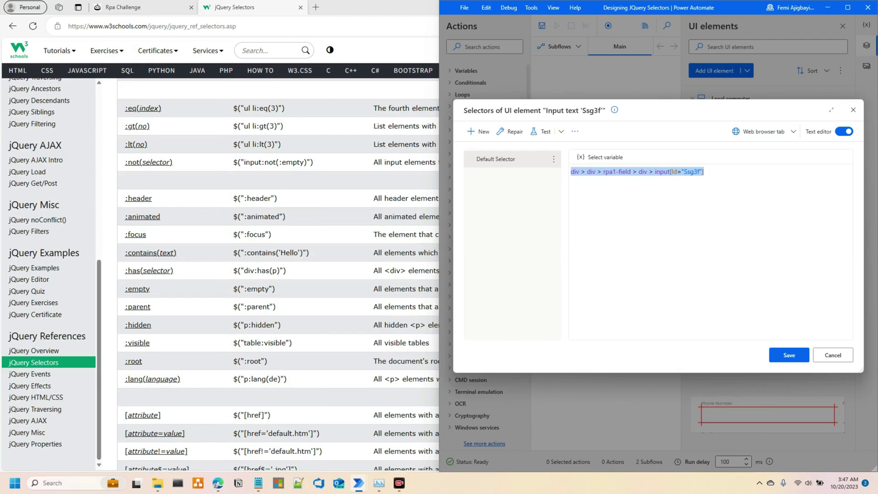
key("Delete")
Step: Show the RPA Challenge page in the browser beside the empty selector editor and highlight the First Name label
left_click(137, 7)
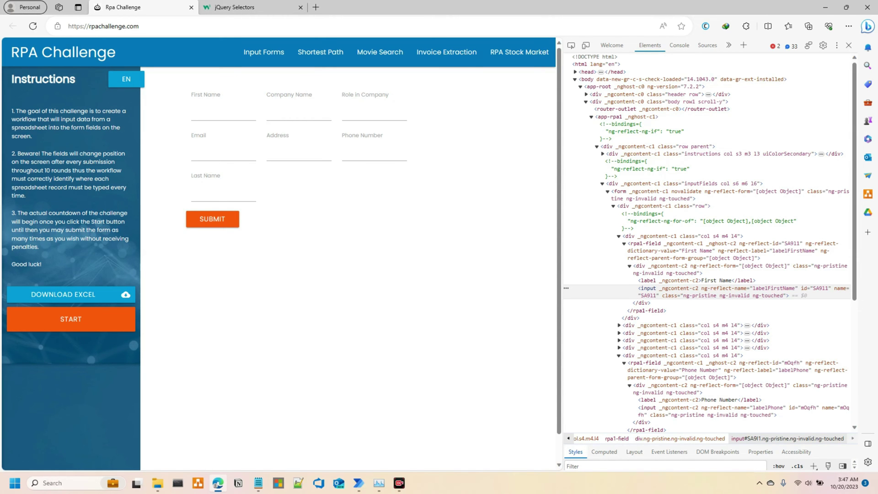
double_click(420, 7)
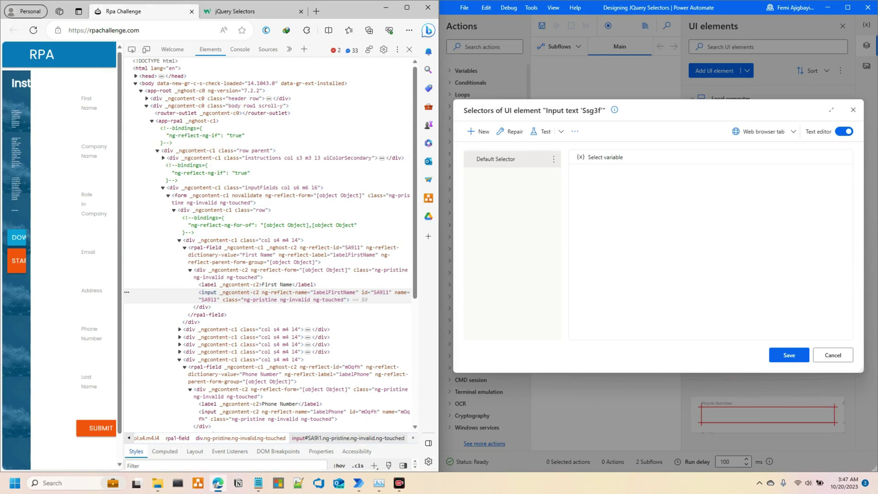
left_click(576, 174)
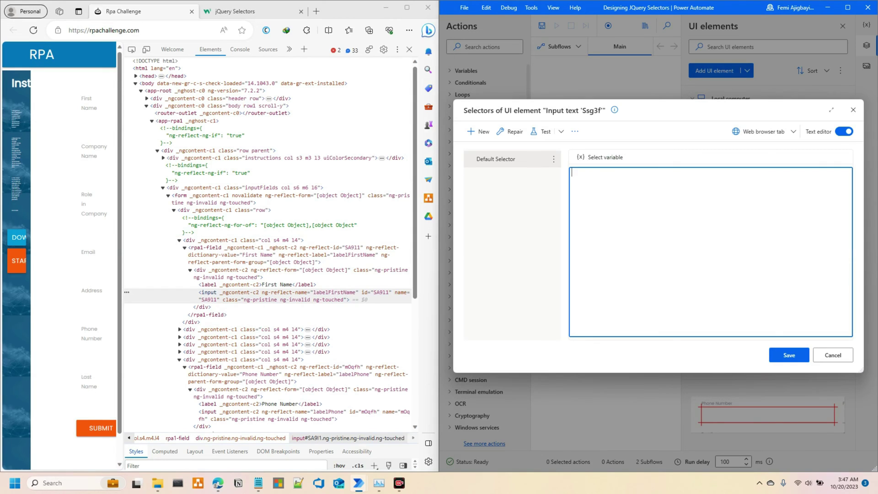
double_click(89, 108)
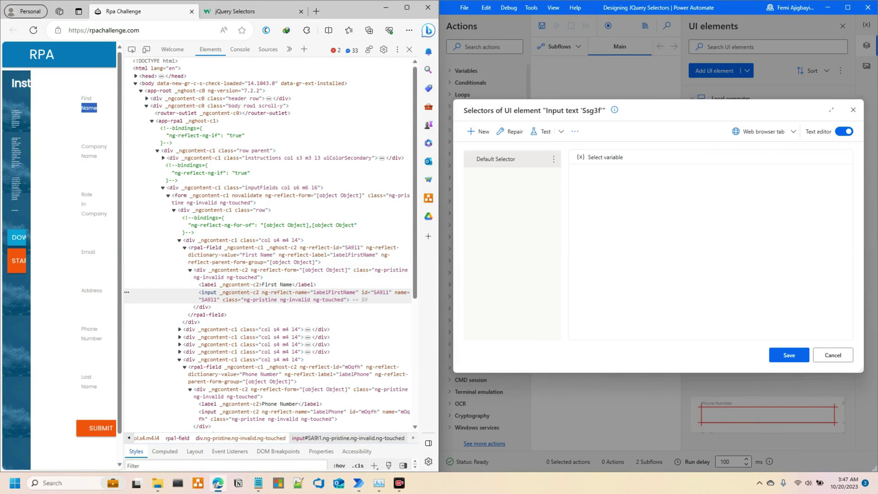
triple_click(87, 98)
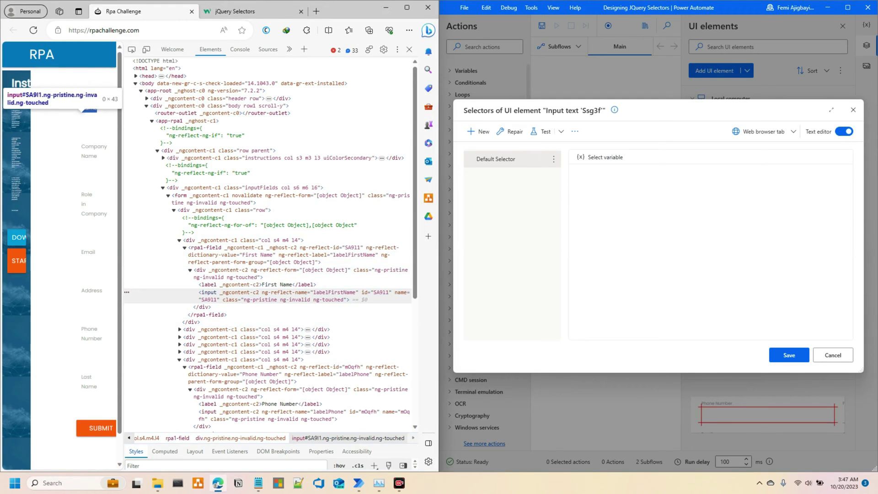
key("alt+Tab")
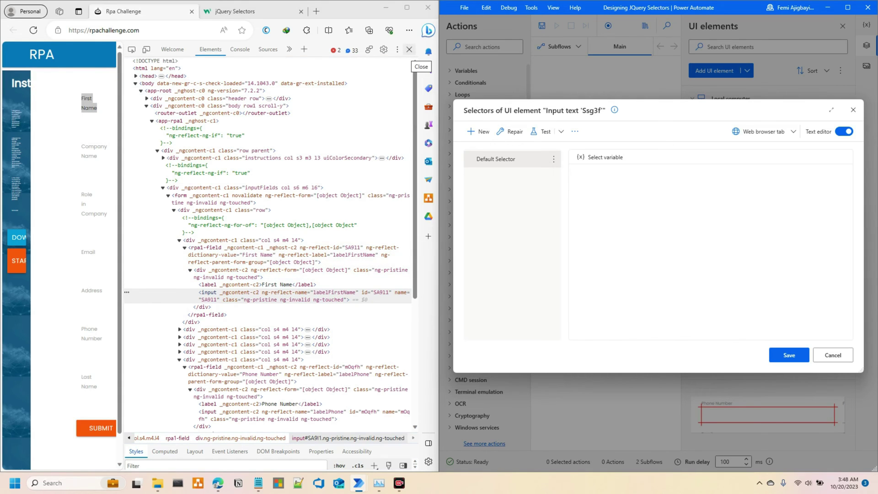
Step: Consult the child and :has entries in the jQuery reference, and begin the Power Automate selector with div:has(label
left_click(233, 11)
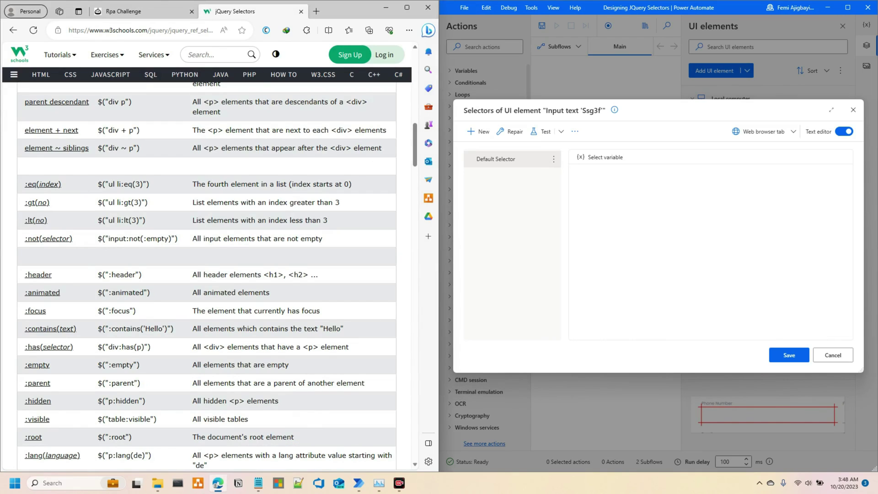
scroll(206, 274, "up", 2)
scroll(205, 274, "down", 1)
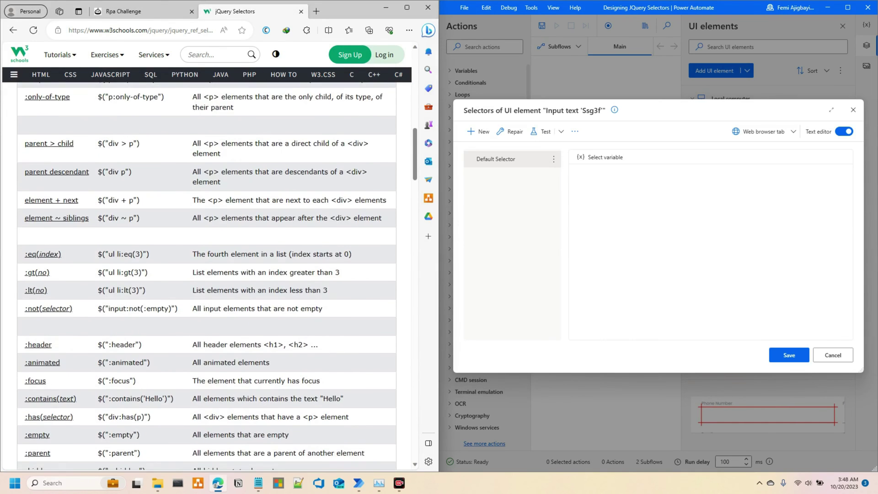
scroll(206, 274, "up", 1)
scroll(205, 275, "up", 1)
scroll(206, 274, "down", 2)
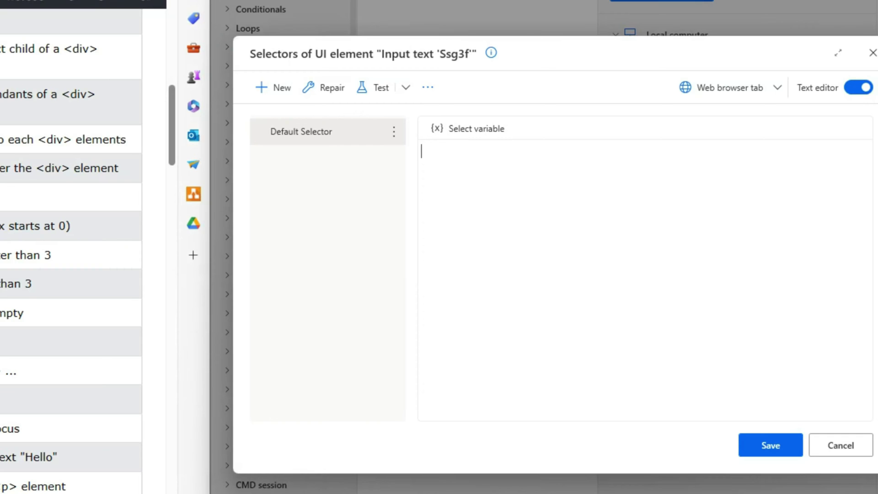
type("div:")
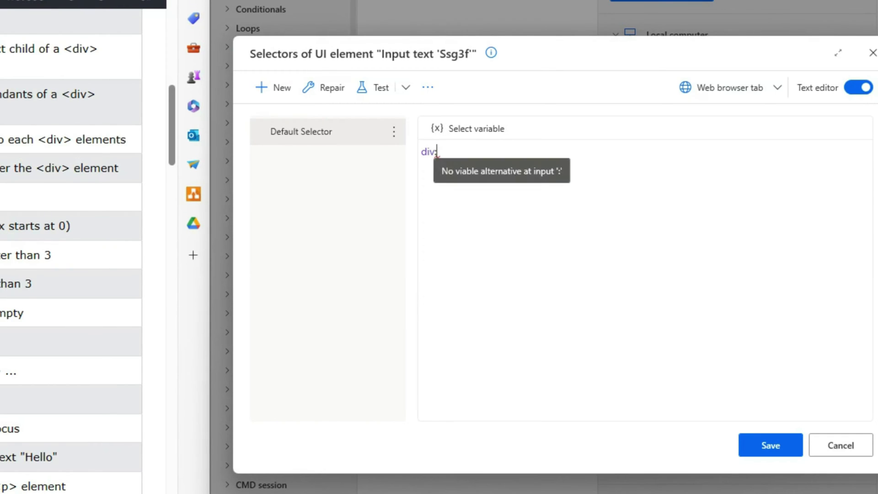
type("has")
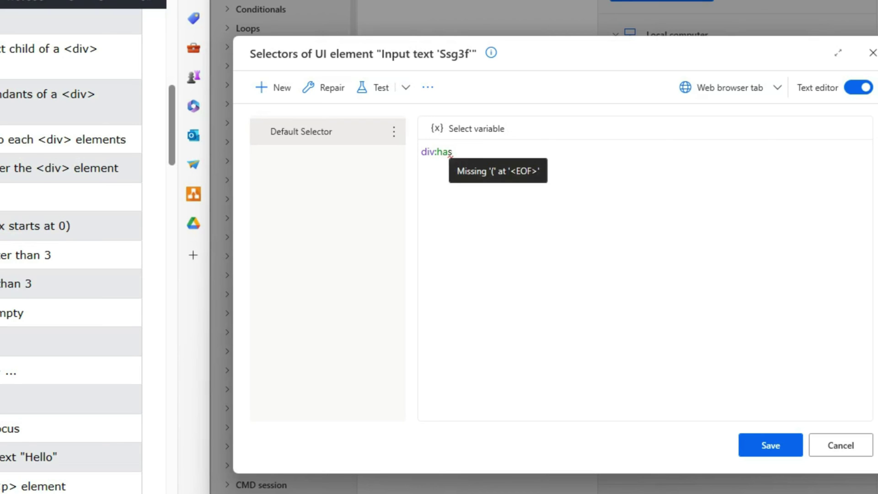
type("(")
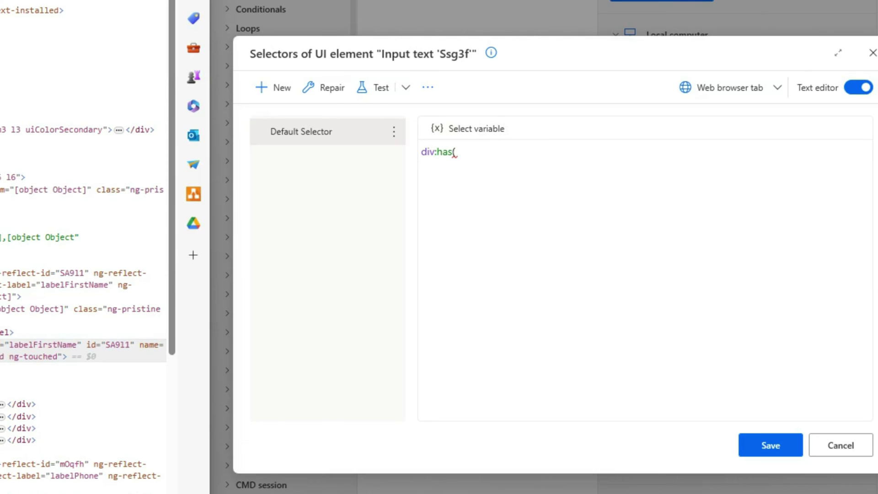
left_click(456, 153)
type("label")
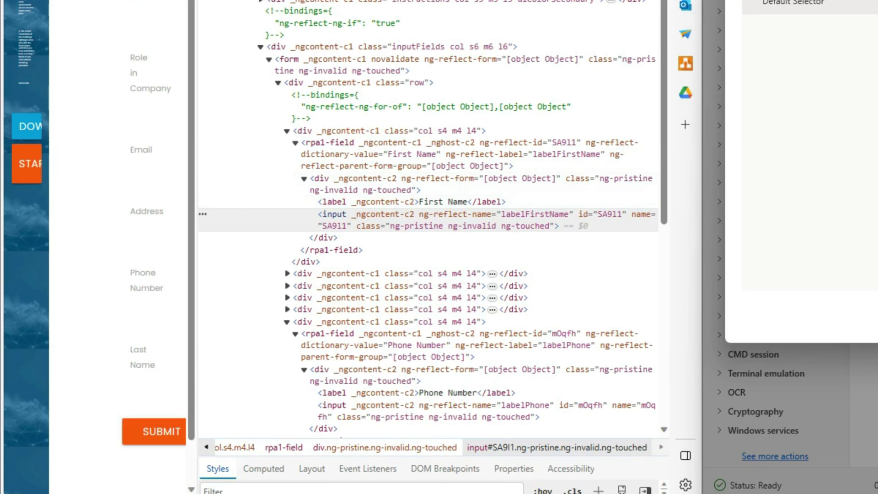
Step: Complete the selector as div:has(label:contains('First Name')) and test it against the RPA Challenge page
key("alt+Tab")
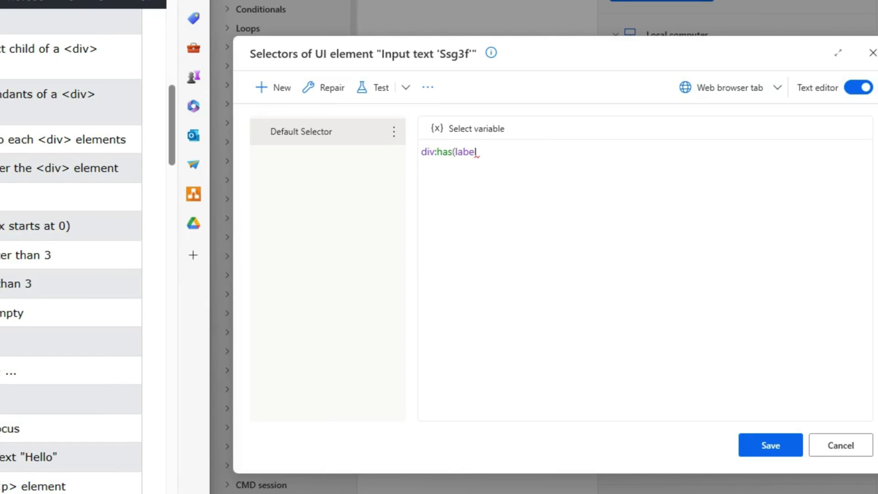
type(":")
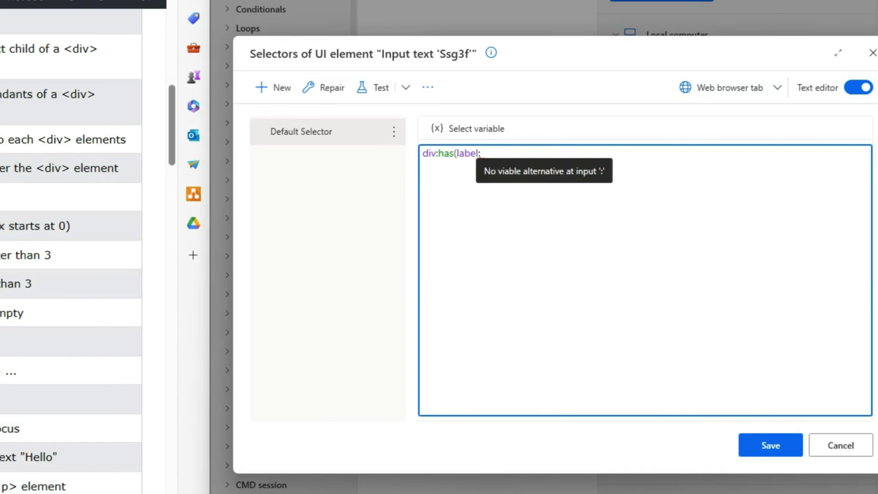
type("contains")
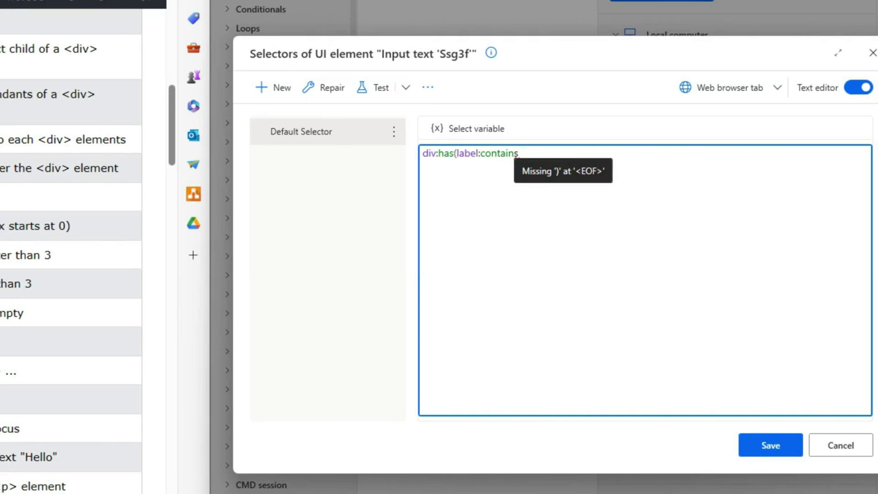
type("('")
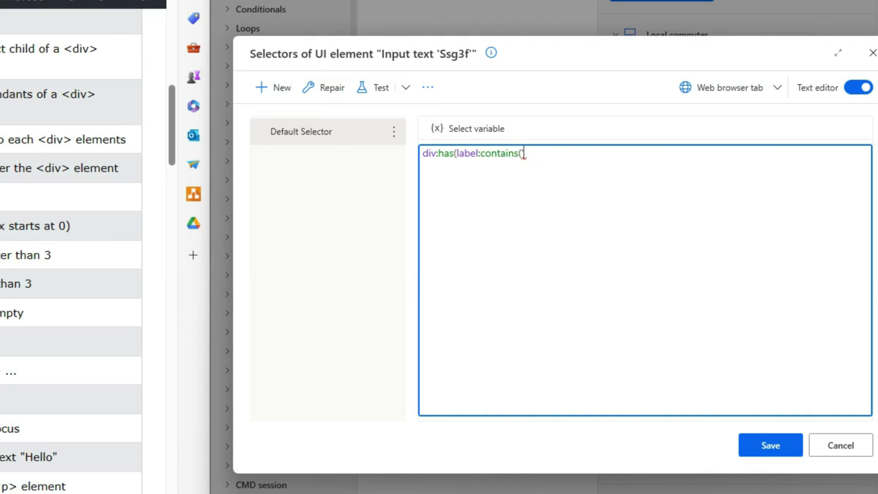
key("alt+Tab")
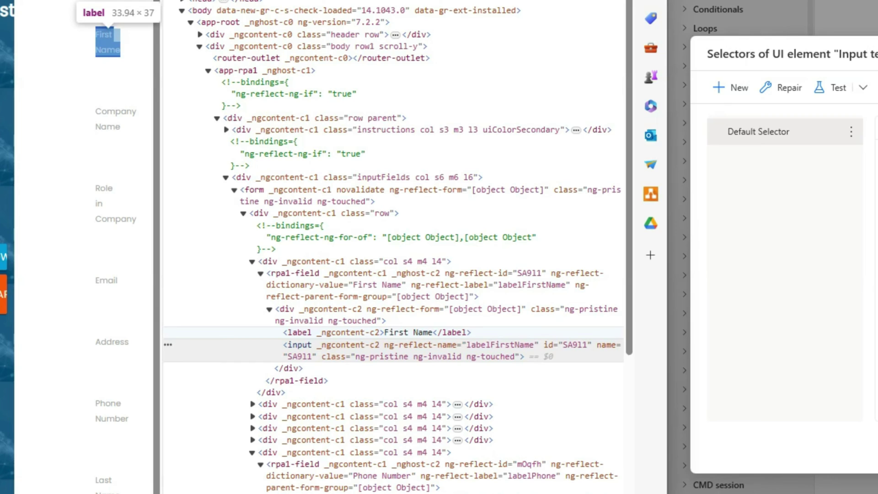
key("alt+Tab")
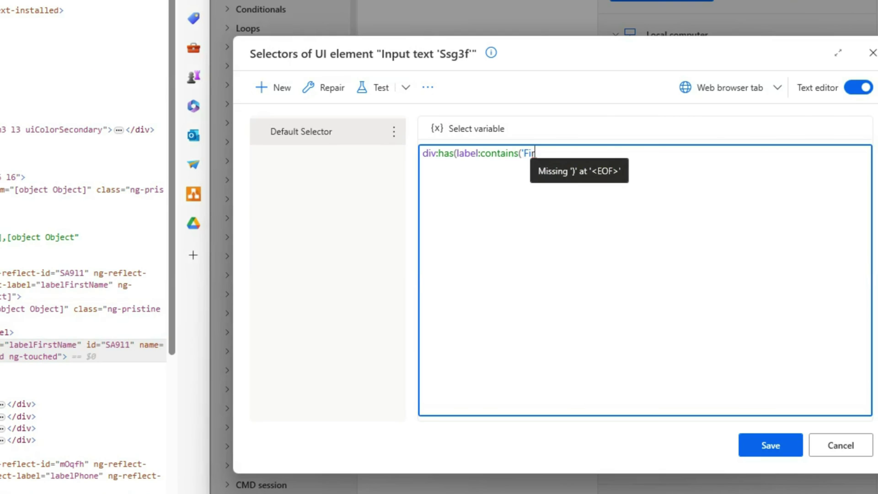
type("st Name'")
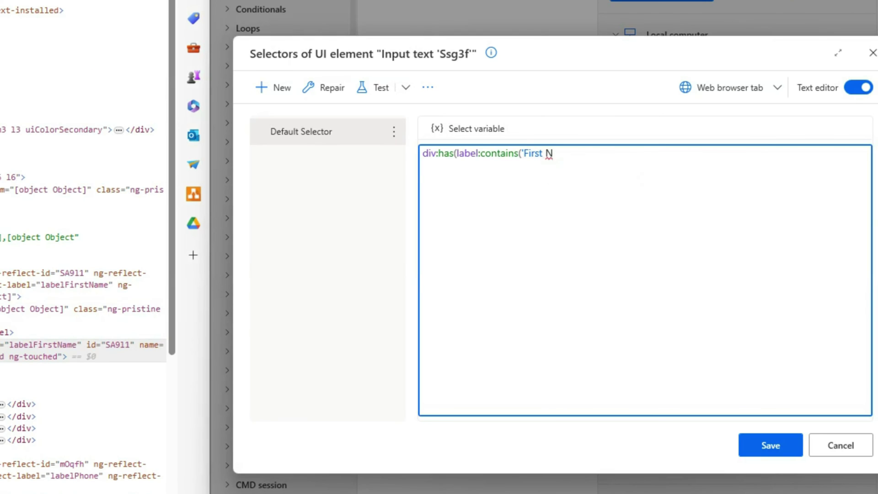
type("))")
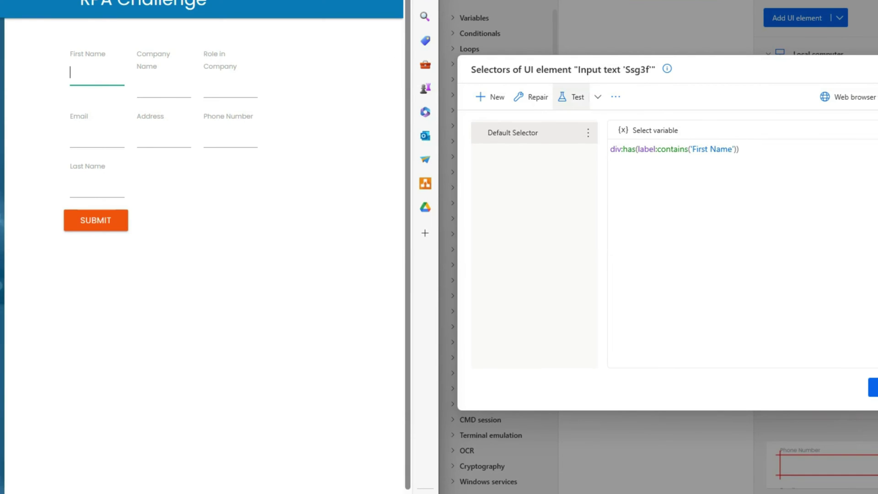
left_click(571, 97)
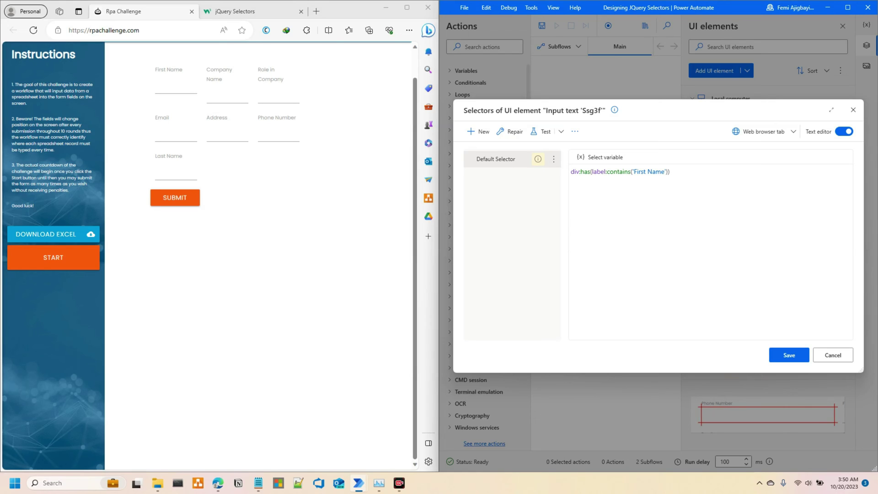
Step: Append > input to the First Name selector using the parent > child syntax, and test it on the RPA Challenge page
left_click(229, 11)
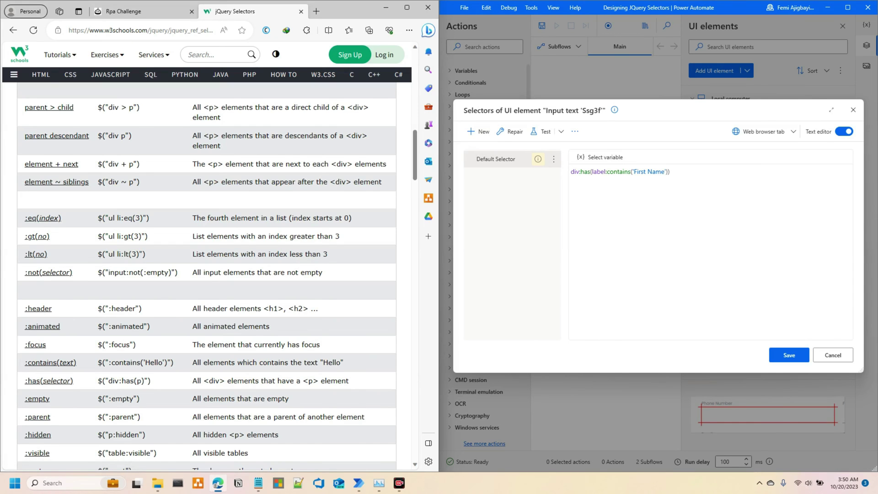
left_click(124, 11)
left_click(228, 11)
type("> ")
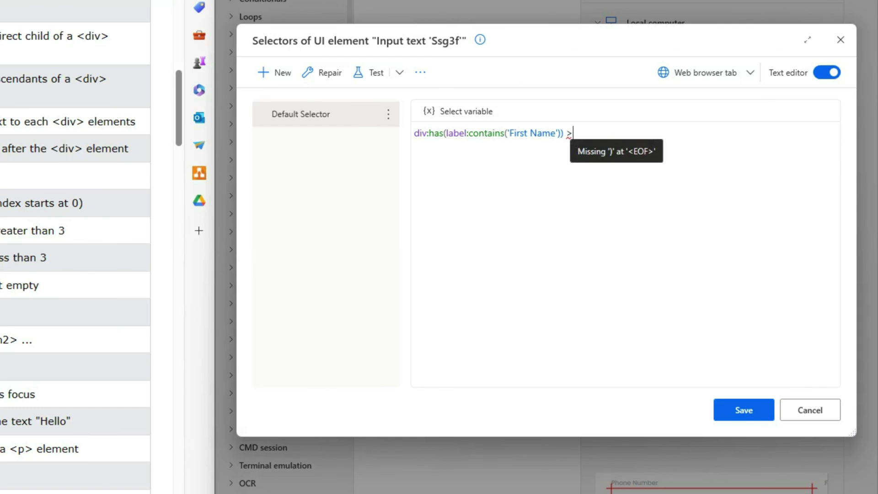
type("input")
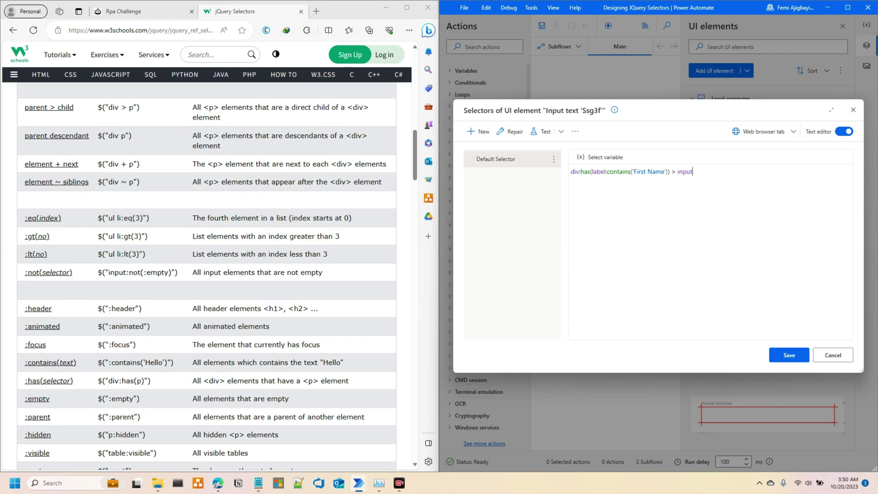
left_click(122, 11)
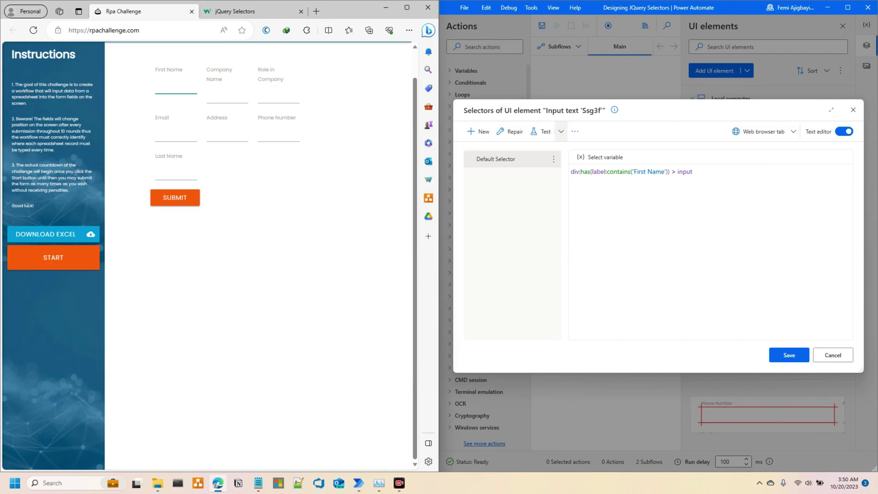
left_click(541, 131)
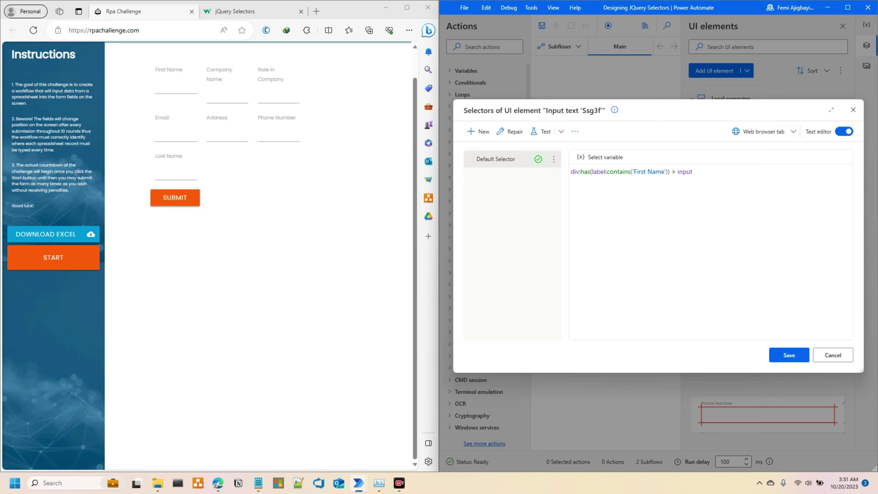
Step: Submit the RPA Challenge form to rearrange its fields and retest the First Name selector
left_click(174, 197)
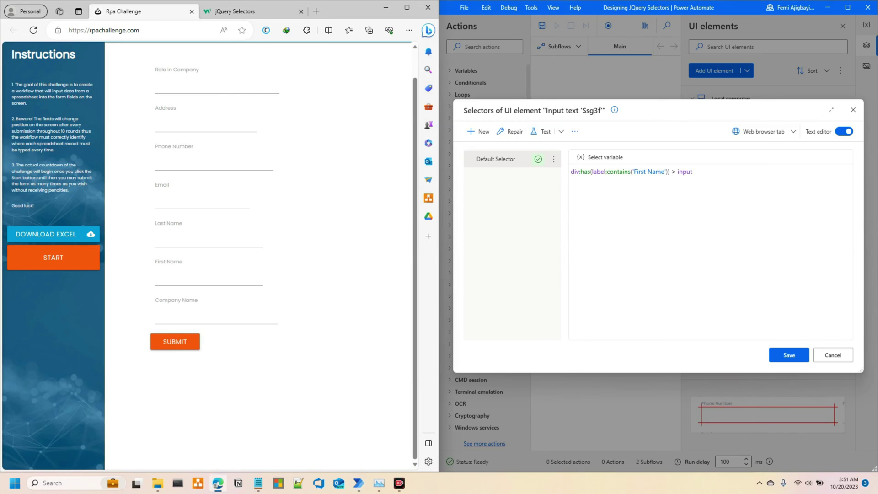
left_click(541, 131)
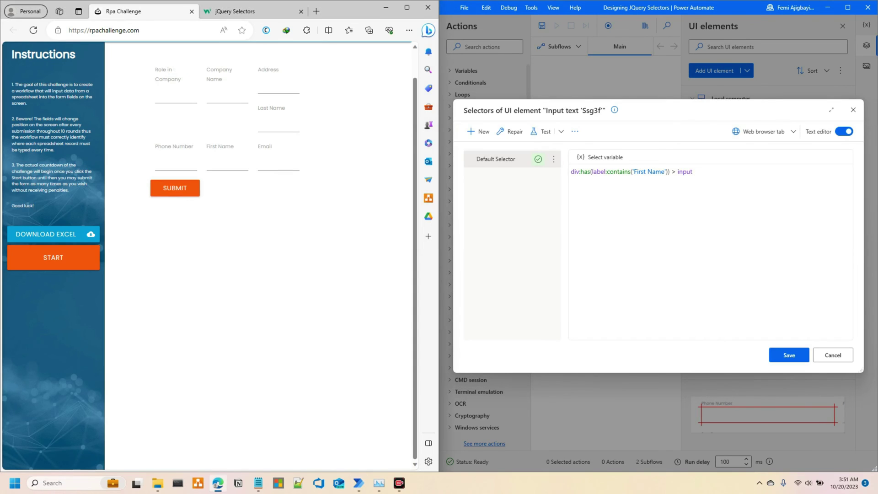
Step: Retest and save the First Name selector, and rename its UI element as Input First Name
left_click(540, 131)
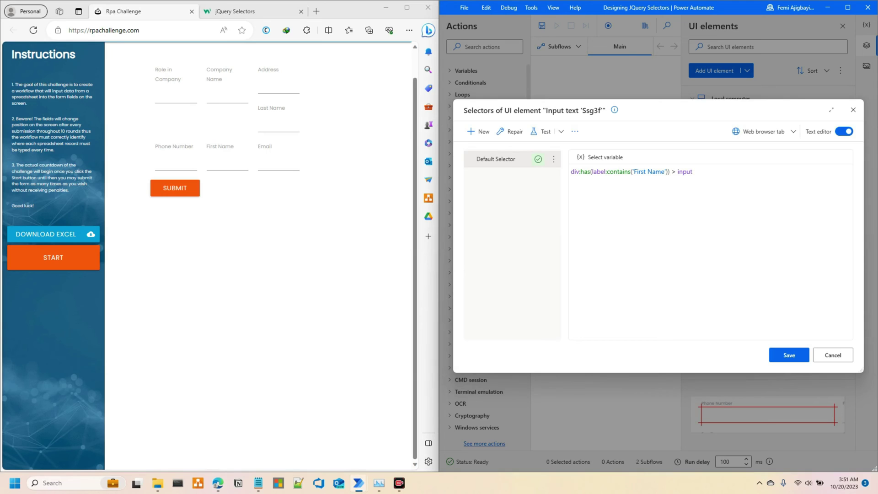
left_click(777, 355)
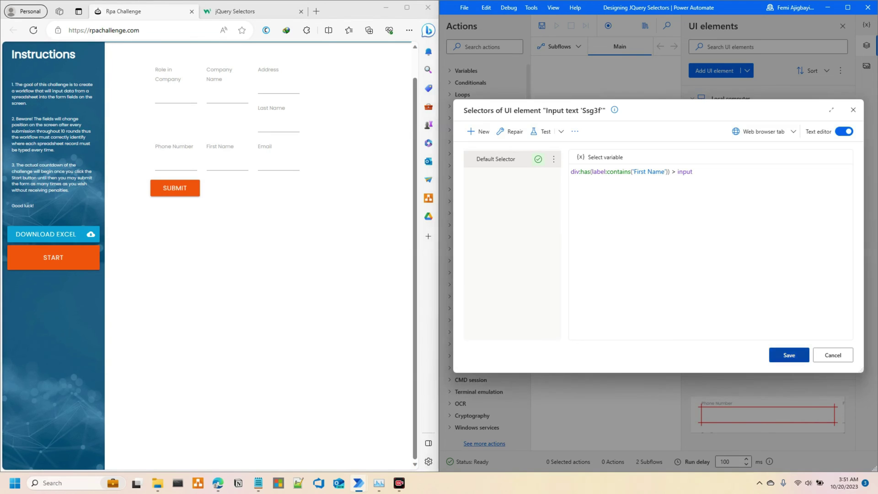
right_click(730, 128)
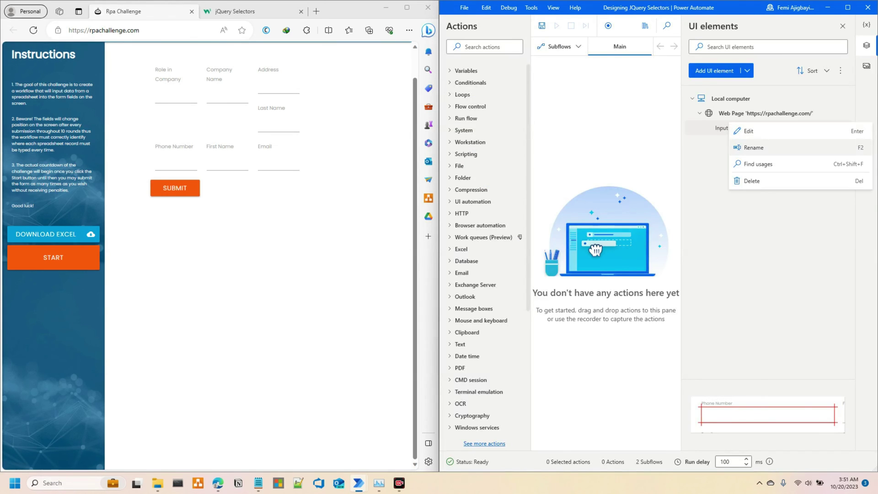
left_click(754, 147)
key("End")
key("BackSpace")
key("BackSpace")
key("BackSpace")
key("BackSpace")
key("BackSpace")
key("BackSpace")
key("BackSpace")
key("BackSpace")
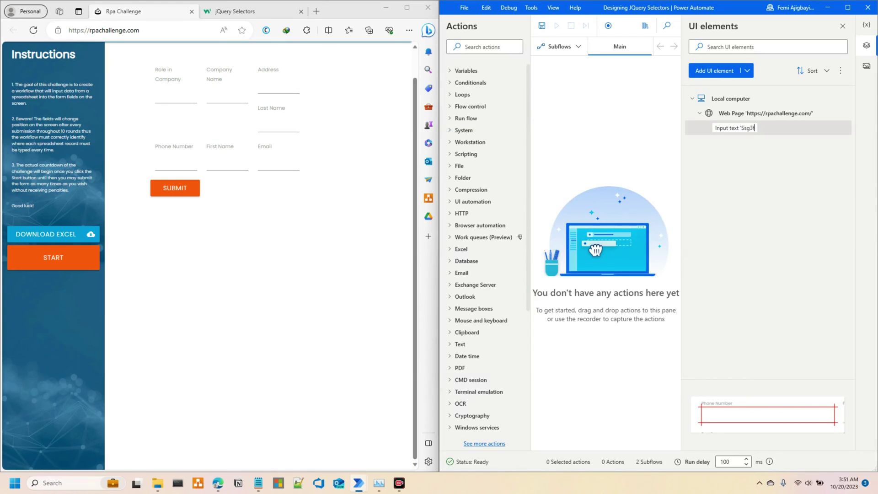
key("BackSpace")
key("BackSpace")
key("BackSpace")
key("BackSpace")
type("First Name")
Step: Capture the Address input from the RPA Challenge form as a UI element, and delete its duplicate capture
left_click(713, 71)
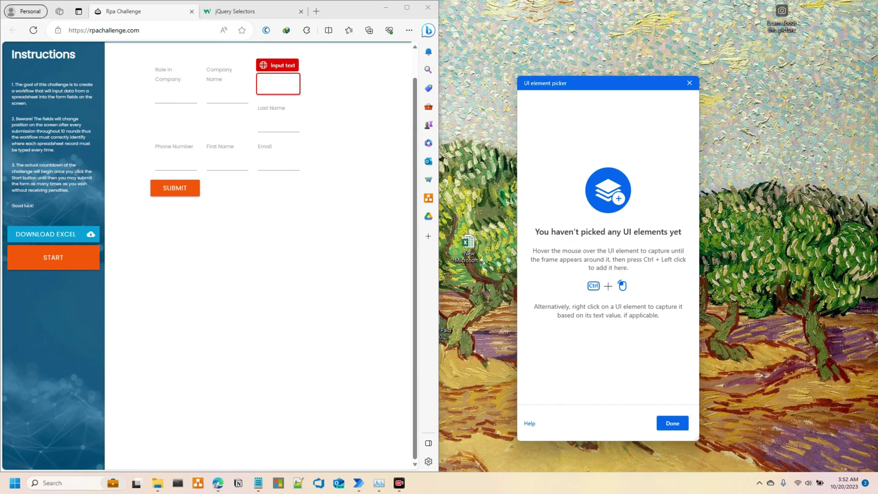
left_click(278, 83, "ctrl")
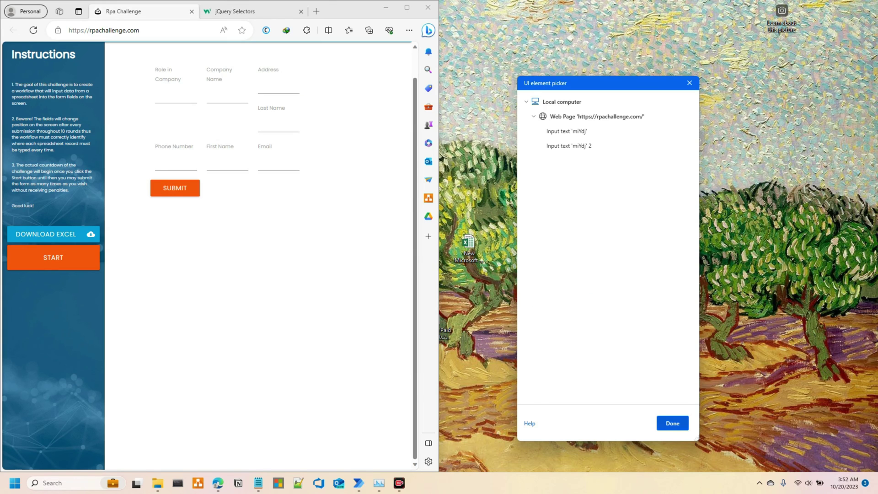
key("Return")
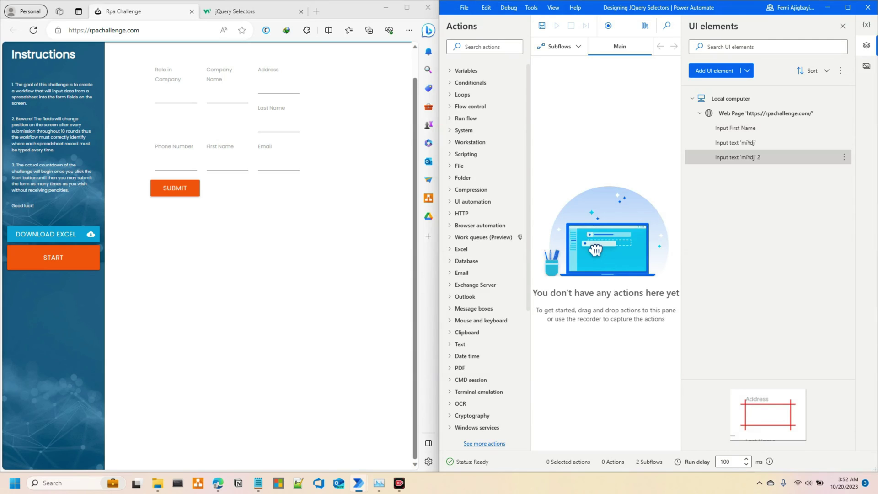
key("Delete")
key("Return")
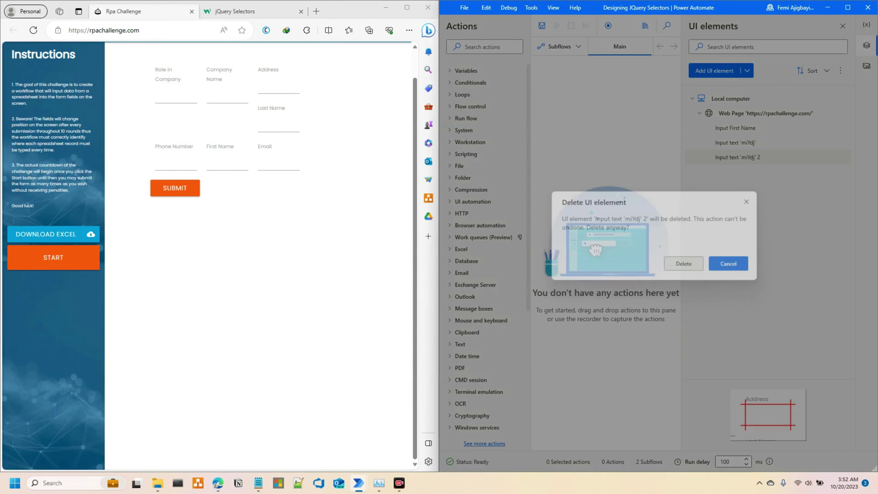
left_click(754, 142)
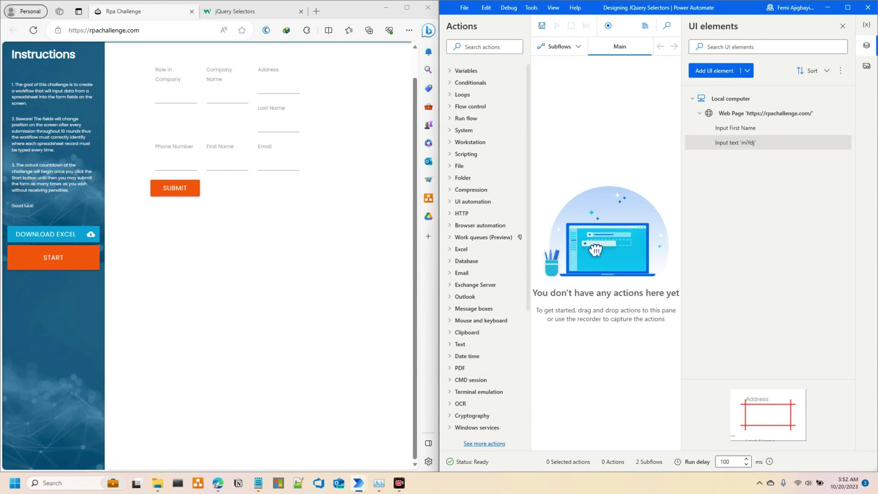
Step: Inspect the Address input's HTML in the browser to examine its label and parent div
left_click(274, 90)
right_click(274, 91)
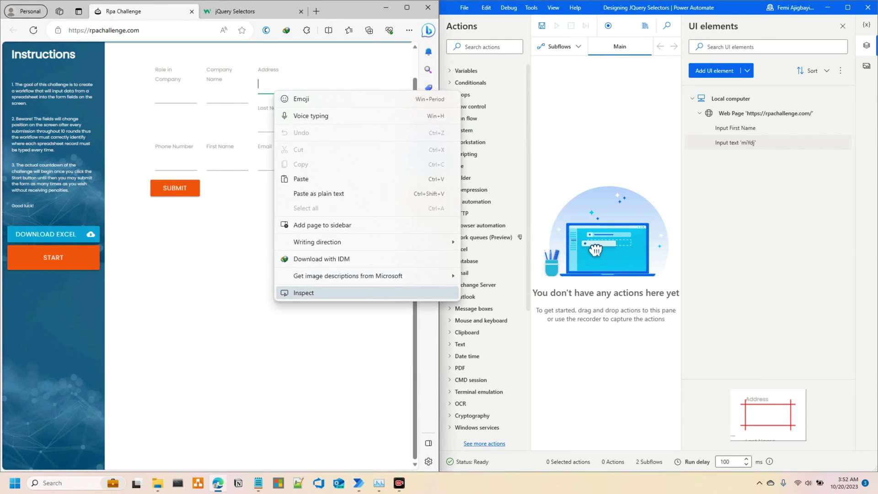
left_click(304, 293)
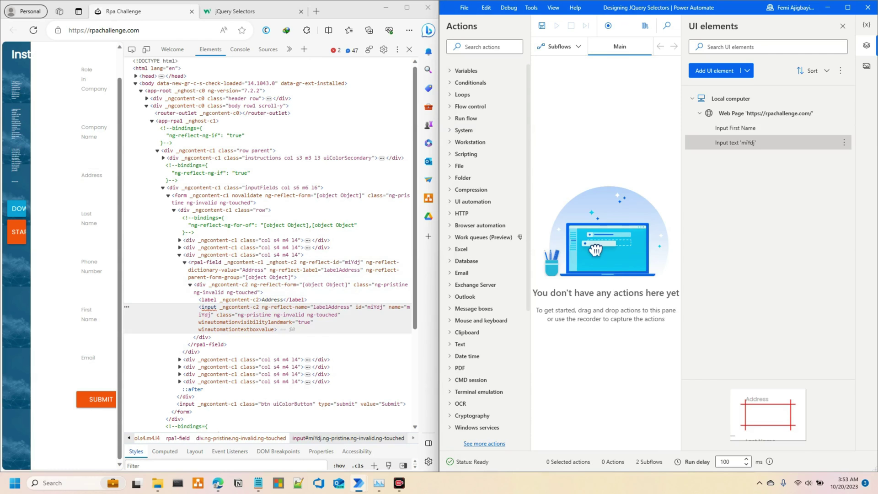
Step: Replace the captured Address element's selector with div:has(label:contains('Address')) > input in the text editor
double_click(735, 142)
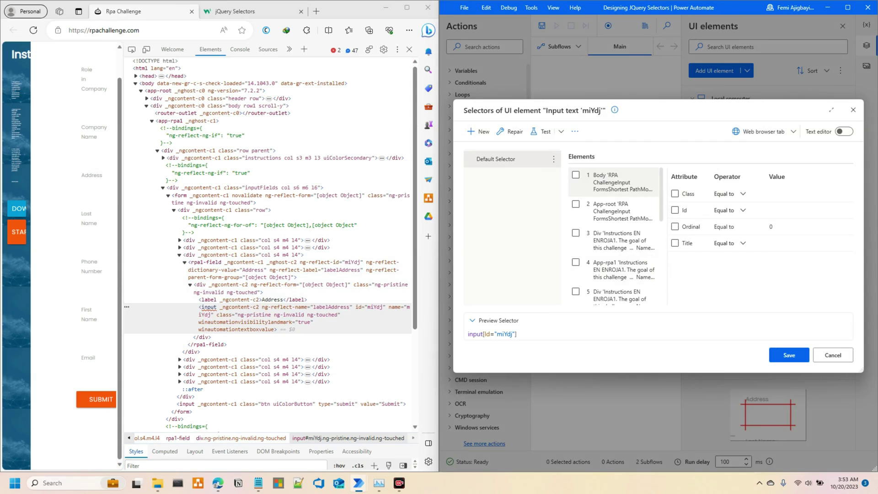
left_click(843, 131)
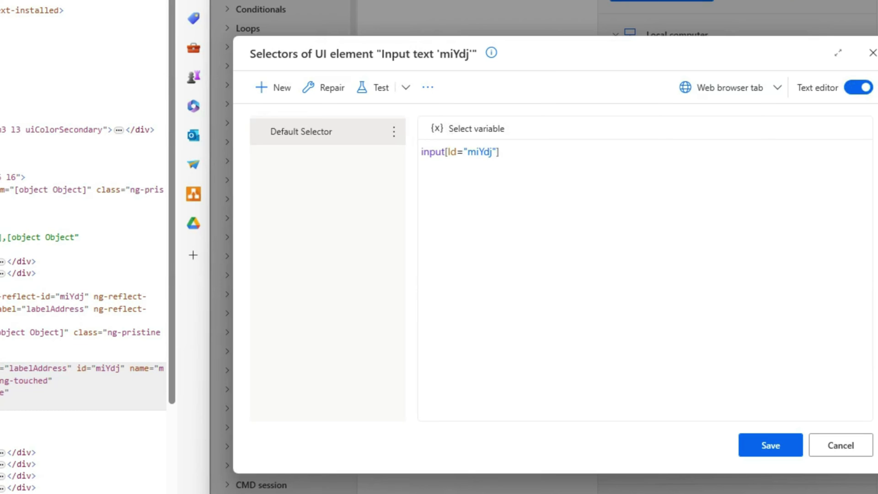
key("ctrl+a")
key("BackSpace")
type("di")
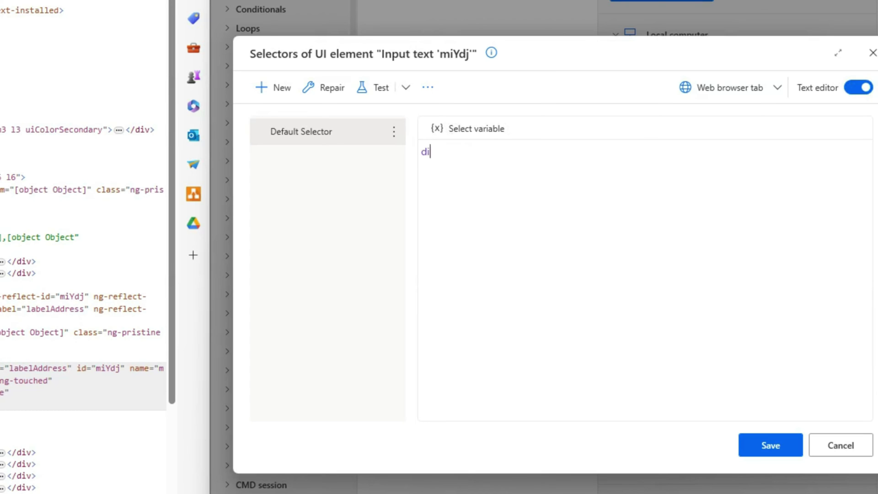
type("v:has")
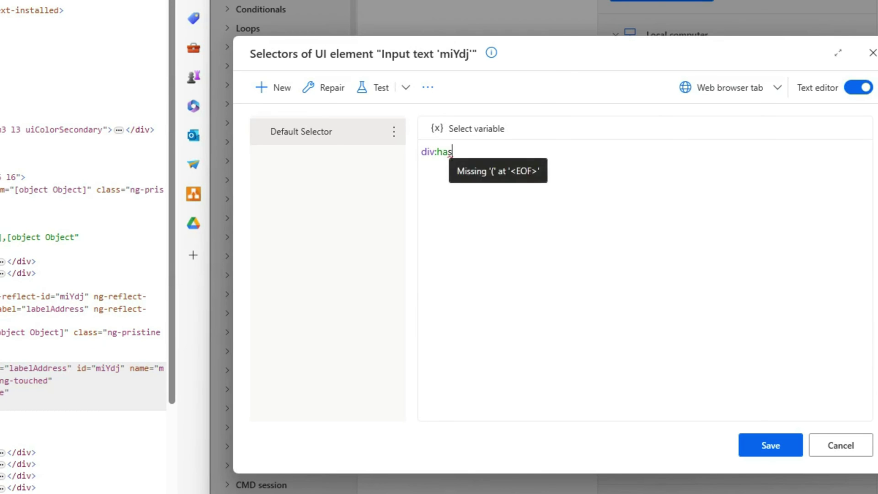
type("(label")
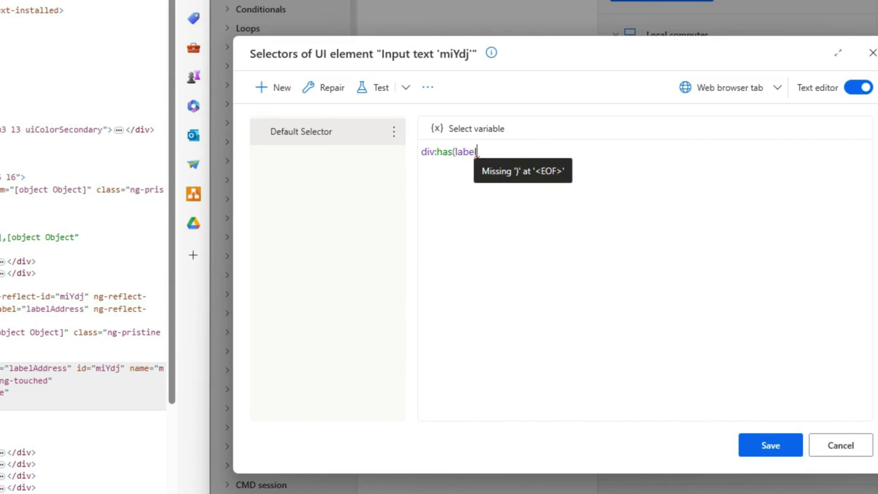
type(":cont")
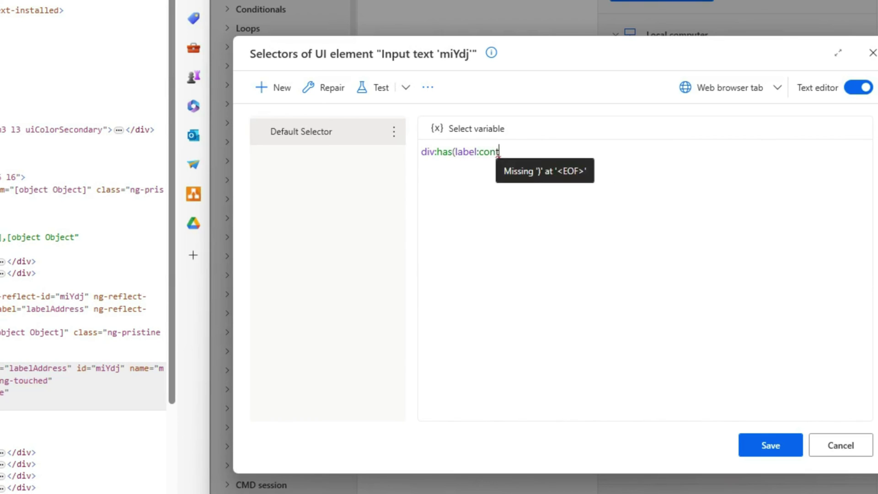
type("ains(")
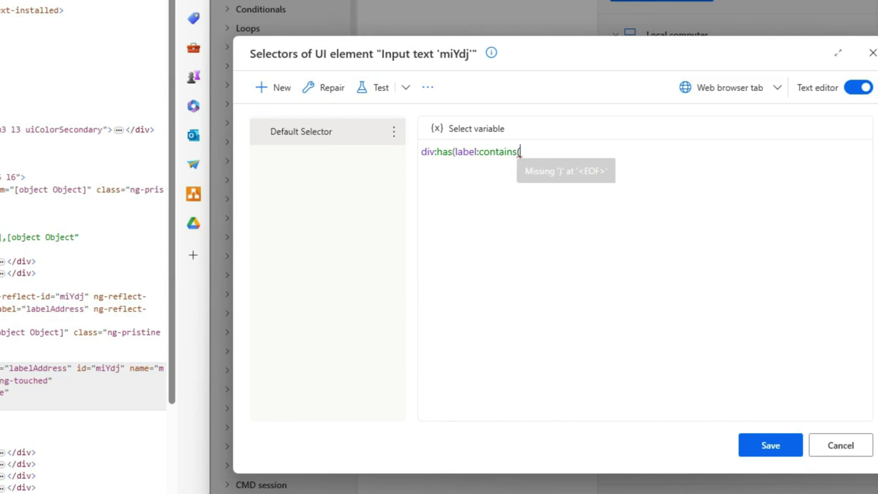
type("'Add")
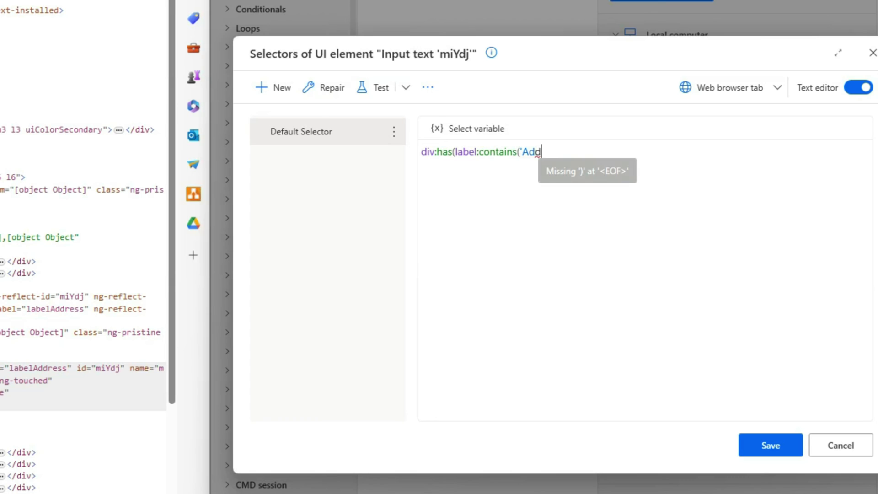
type("ress'))")
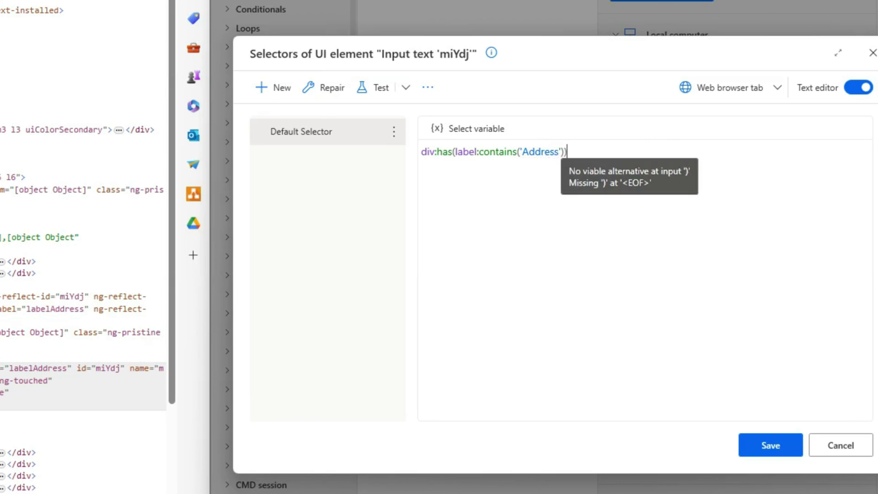
type(" > ")
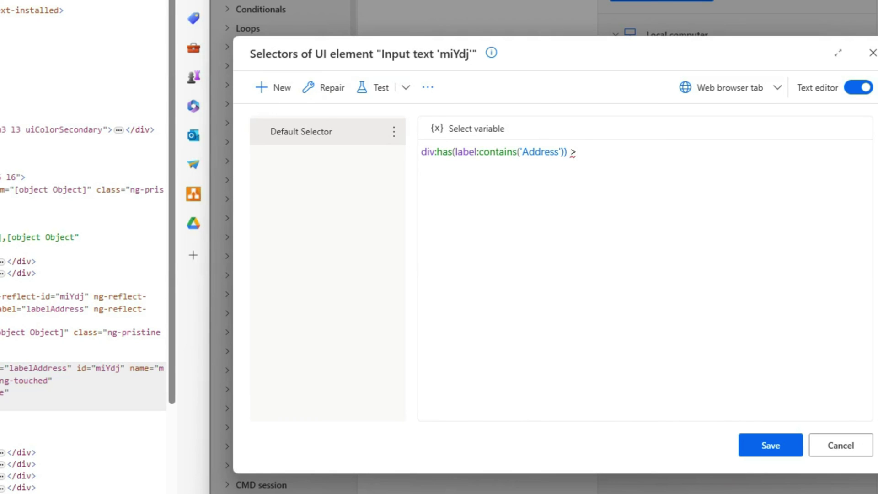
type("input")
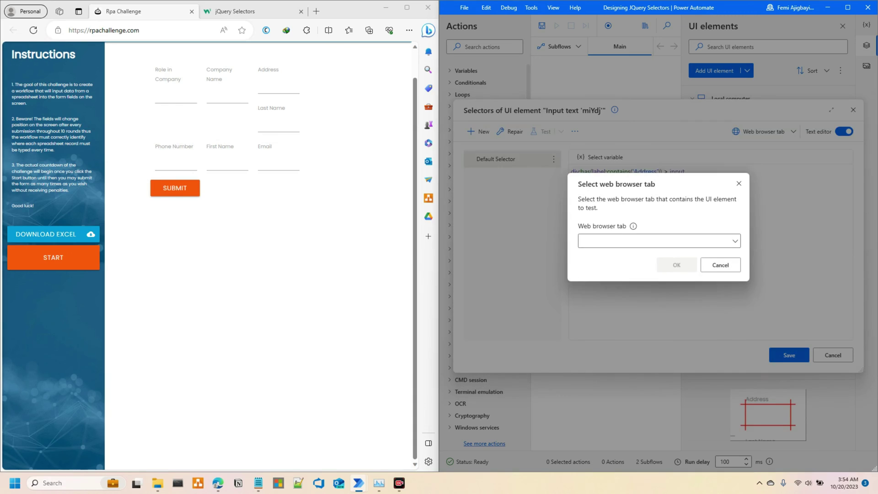
Step: Test the Address selector on the Rpa Challenge tab, retest it with the form rearranged, and save it
left_click(658, 240)
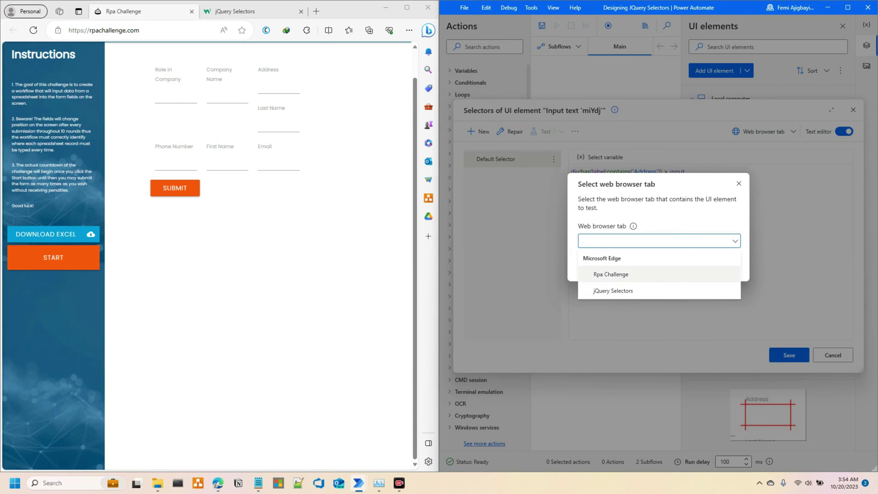
left_click(608, 274)
left_click(676, 265)
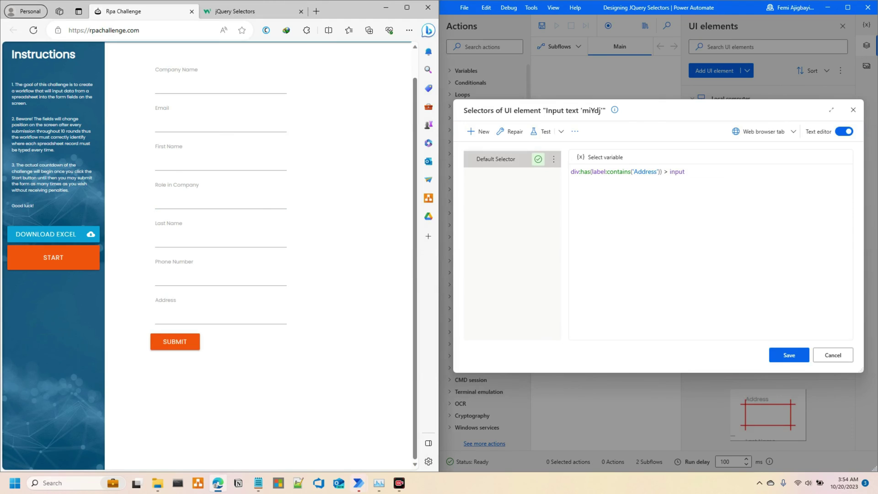
left_click(543, 131)
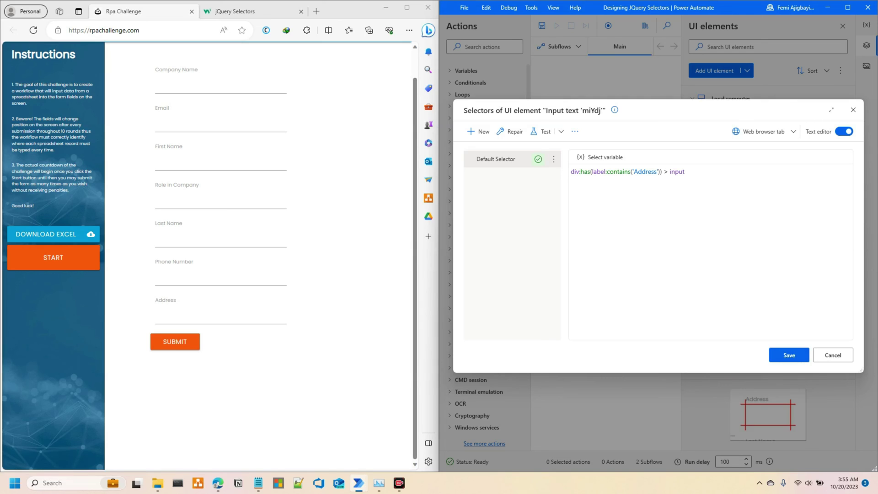
left_click(789, 355)
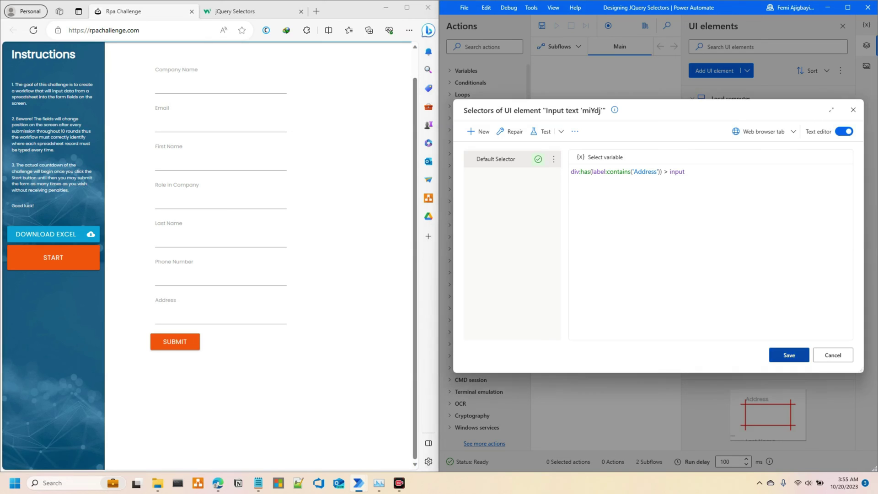
Step: Rename the Address UI element as Input Address
right_click(731, 143)
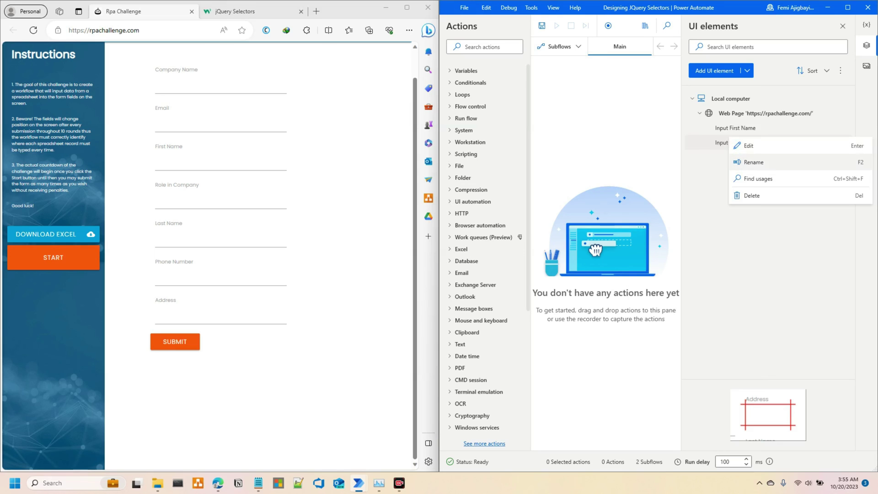
left_click(754, 161)
key("End")
key("BackSpace")
key("BackSpace")
key("BackSpace")
key("BackSpace")
key("BackSpace")
key("BackSpace")
key("BackSpace")
key("BackSpace")
key("BackSpace")
key("BackSpace")
key("BackSpace")
key("BackSpace")
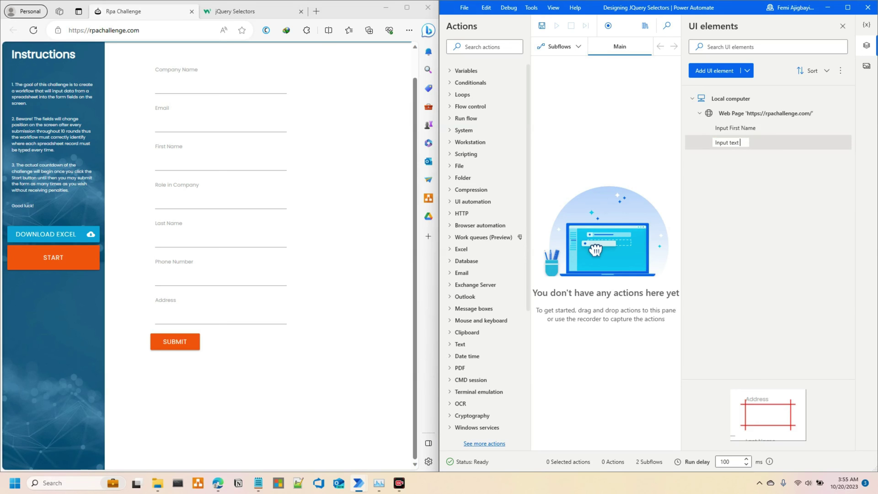
type("Address")
key("Return")
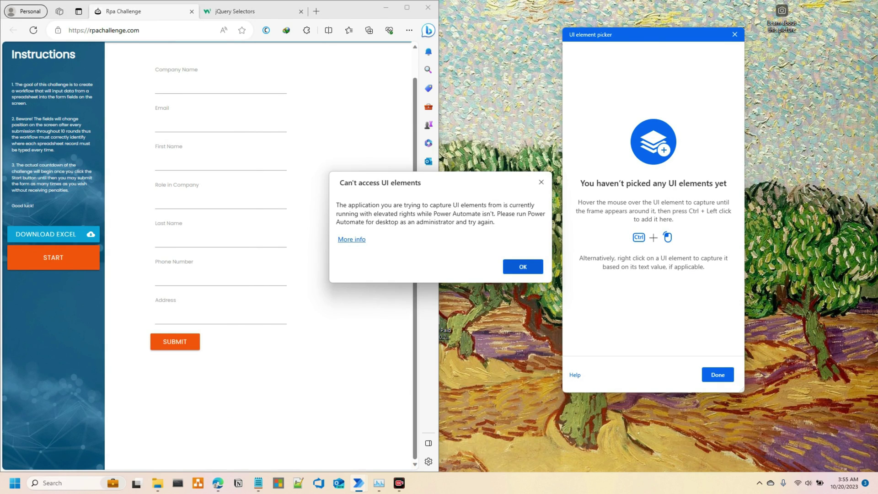
Step: Capture the Company Name, Email, Role in Company, Last Name and Phone Number inputs and the Submit button as UI elements
left_click(220, 86, "ctrl")
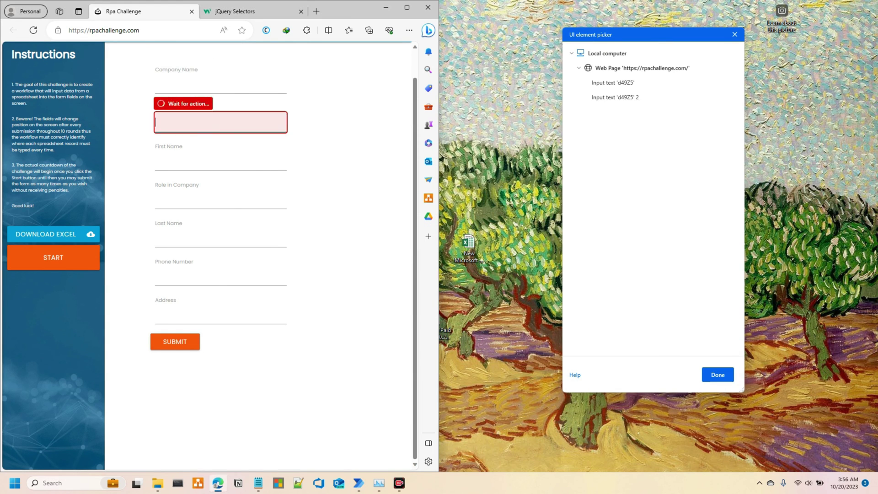
left_click(221, 124, "ctrl")
left_click(221, 201, "ctrl")
left_click(221, 237, "ctrl")
left_click(221, 276, "ctrl")
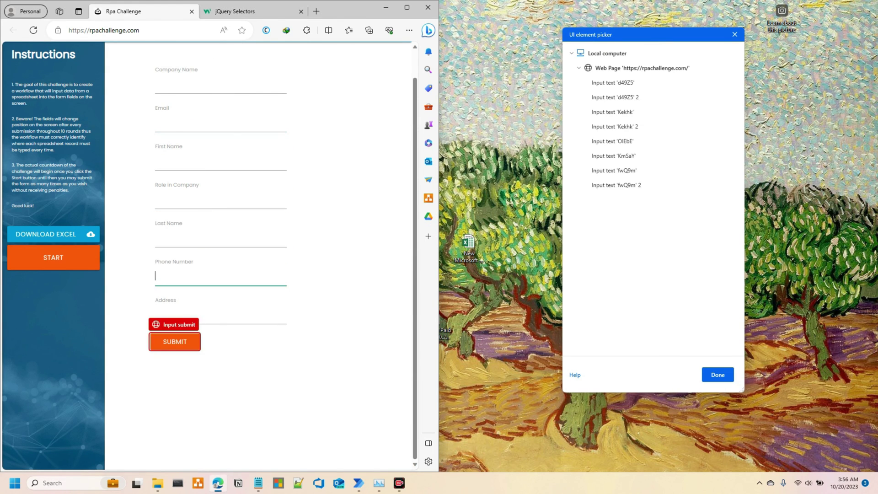
left_click(176, 342, "ctrl")
left_click(717, 375)
Step: Delete the duplicate captures ending in 2 from the UI elements list
key("Delete")
key("Return")
key("Delete")
key("Return")
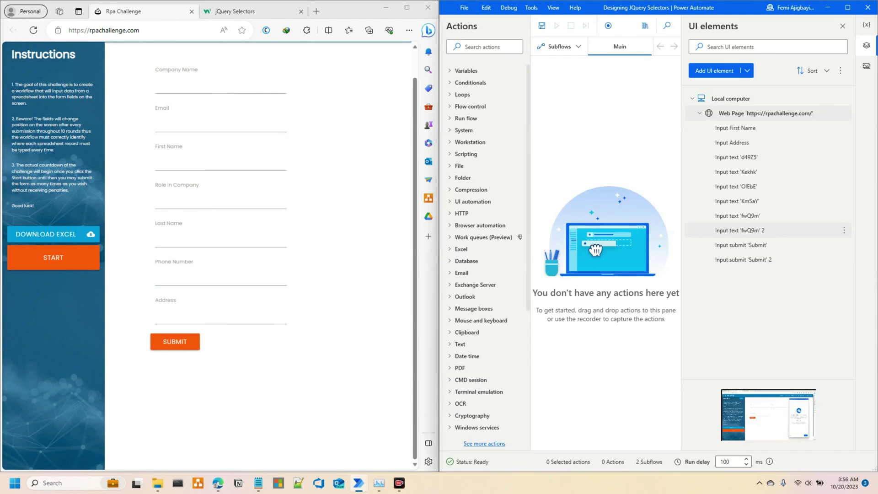
key("Delete")
key("Return")
key("Delete")
key("Return")
Step: Replace the selector of the Company Name capture with div:has(label:contains('Company Name')) > input in the text editor
double_click(736, 157)
left_click(612, 59)
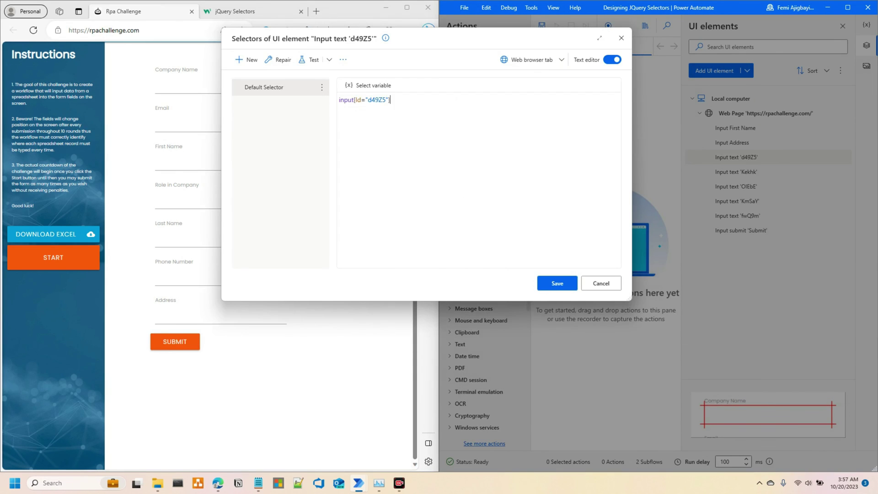
type("div:has(label:contains('Company Name') > input")
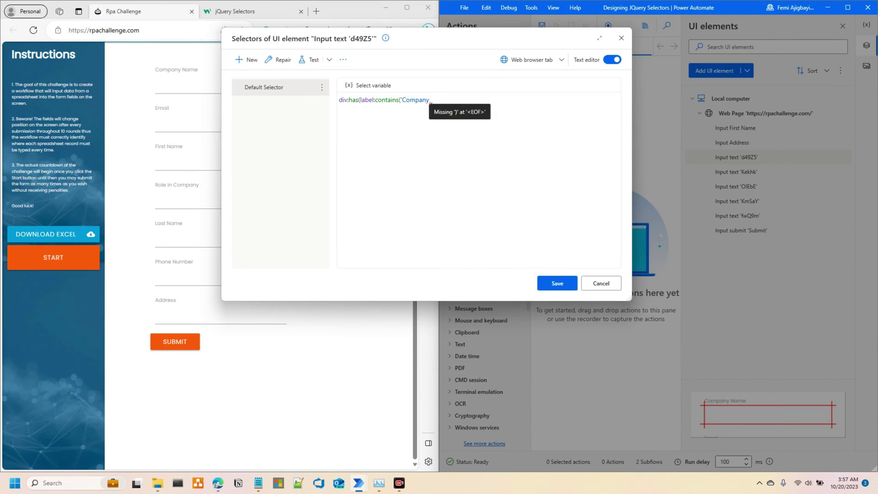
key("ctrl+a")
Step: Test the Company Name selector on the Rpa Challenge tab and rename its UI element as Input Company Name
left_click(472, 89)
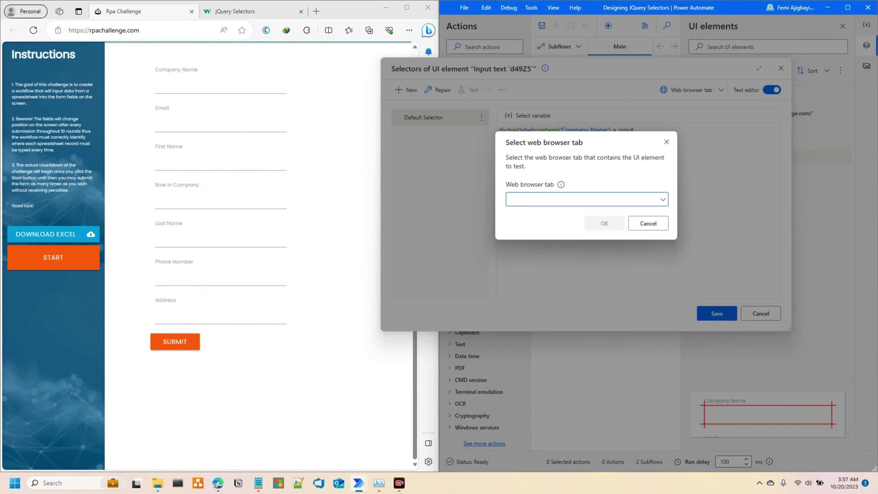
left_click(603, 222)
left_click(648, 225)
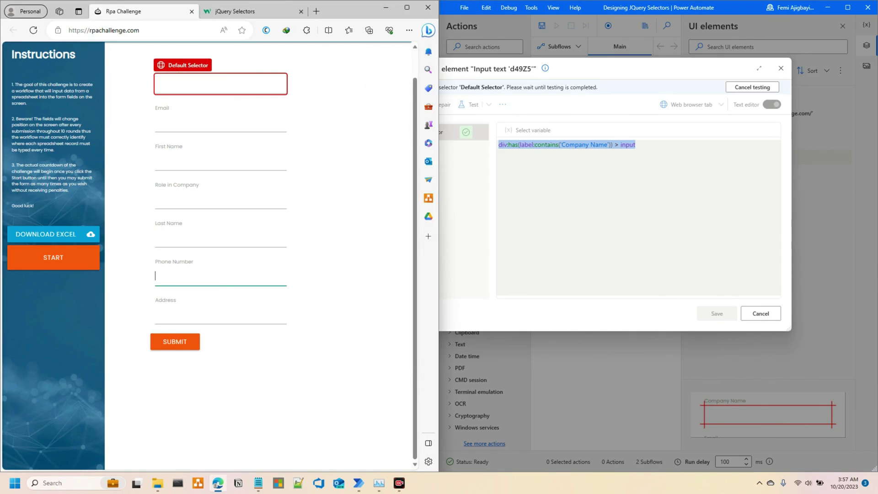
key("Escape")
key("F2")
type("Input Company Name")
Step: Set the Email capture's selector to div:has(label:contains('Email')) > input and test it on the Rpa Challenge tab
double_click(755, 171)
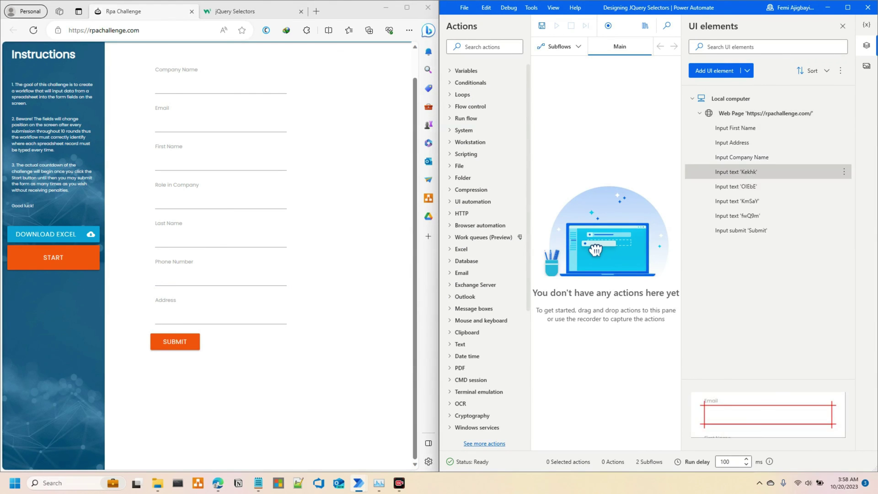
type("Email')) > input")
left_click(542, 132)
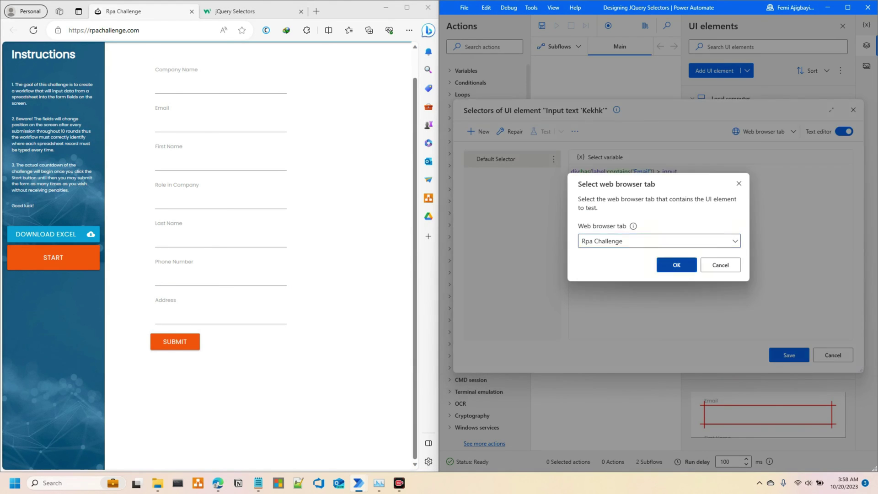
key("Return")
Step: Save the Email selector and rename its UI element as Input Email
left_click(789, 355)
key("F2")
type("Input Email")
Step: Set the Role in Company capture's selector to div:has(label:contains('Role in Company')) > input
double_click(754, 186)
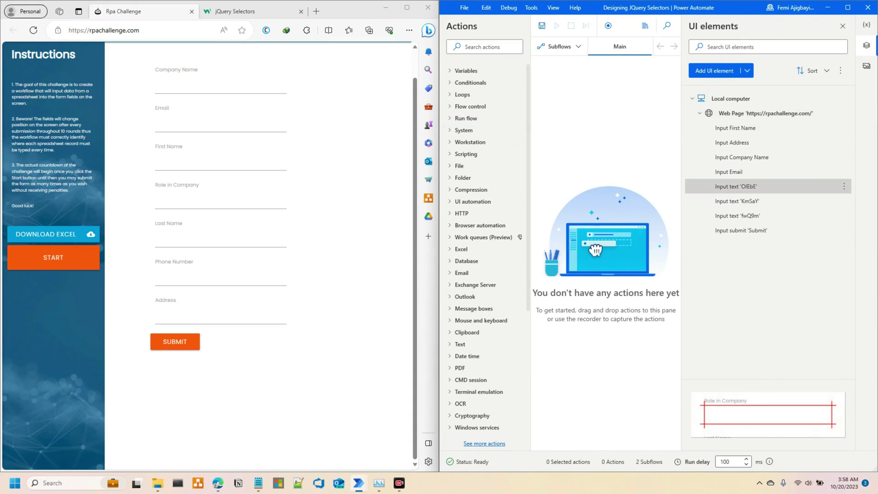
key("ctrl+a")
type("div:has(label:contains('Email')) > input")
key("BackSpace")
key("BackSpace")
key("BackSpace")
key("BackSpace")
key("BackSpace")
type("Role in Company")
Step: Test and save the Role in Company selector, and rename its UI element as Input Role in Company
left_click(542, 131)
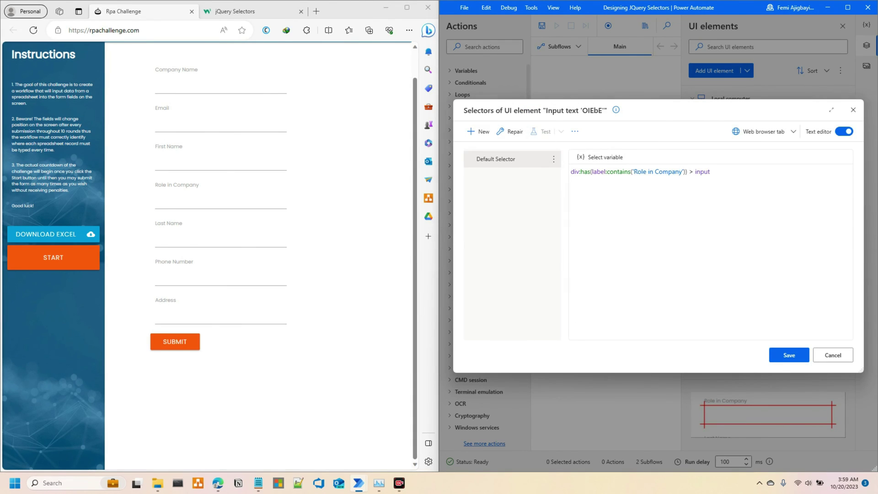
key("Return")
left_click(788, 355)
key("F2")
type("Input Role in Company")
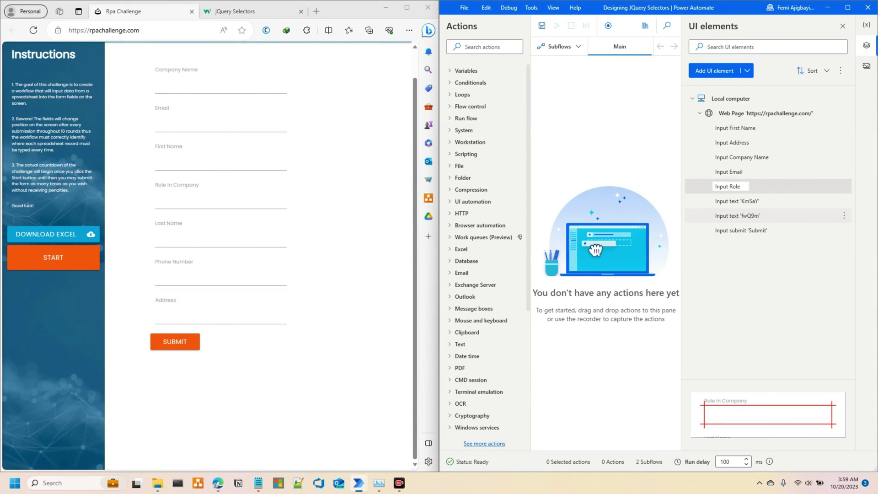
key("Return")
Step: Set the Last Name capture's selector to div:has(label:contains('Last Name')) > input
double_click(737, 201)
key("ctrl+a")
type("Ro")
key("ctrl+a")
type("div:has(label:contains('Company Name')) > input")
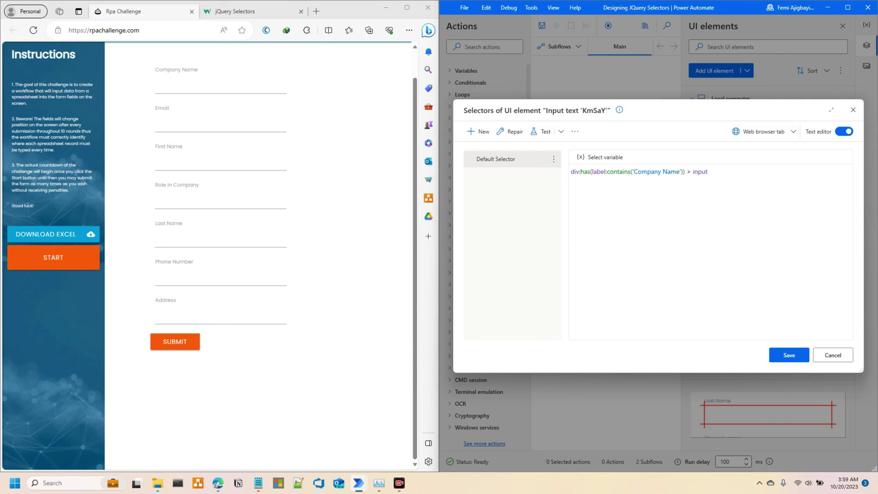
key("BackSpace")
type("Last Name")
Step: Test and save the Last Name selector on the Rpa Challenge tab, and rename its UI element as Input Last Name
left_click(542, 131)
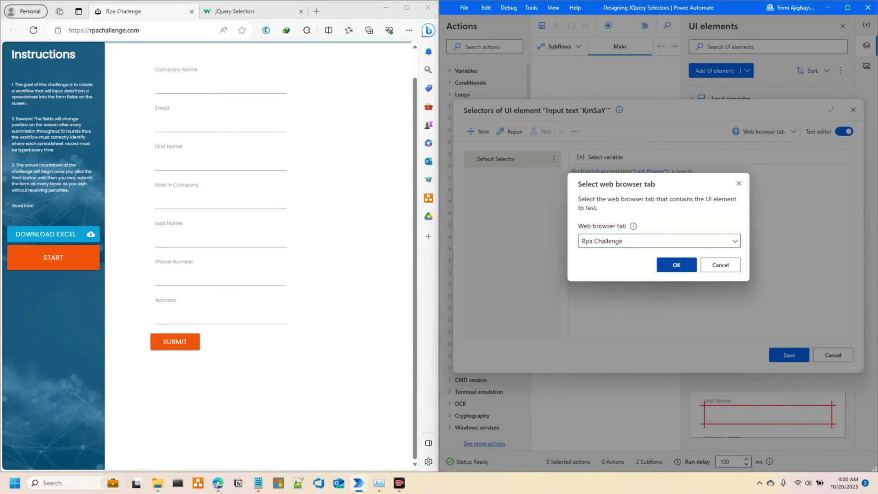
key("Return")
left_click(789, 355)
key("F2")
type("Input Last Name")
key("Return")
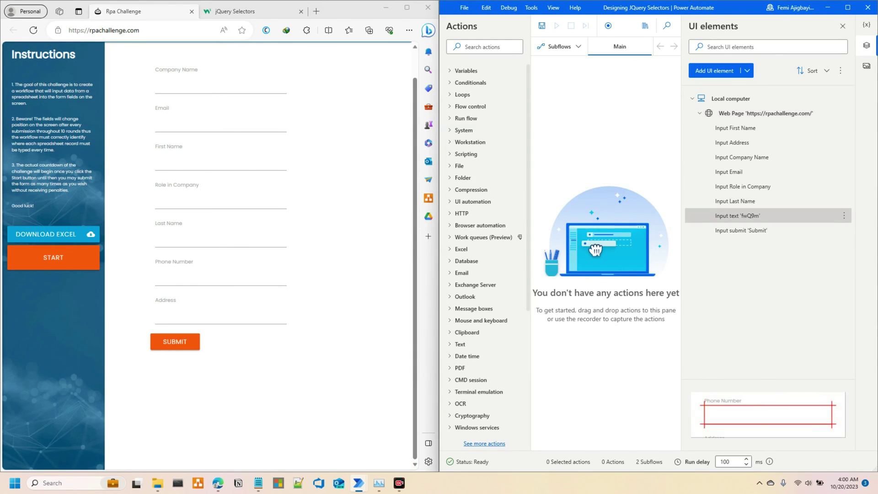
Step: Set the Phone Number capture's selector to div:has(label:contains('Phone Number')) > input
double_click(737, 215)
key("ctrl+a")
type("div:has(label:contains('Company Name')) > input")
key("ctrl+BackSpace")
key("ctrl+BackSpace")
type("'Phone Number")
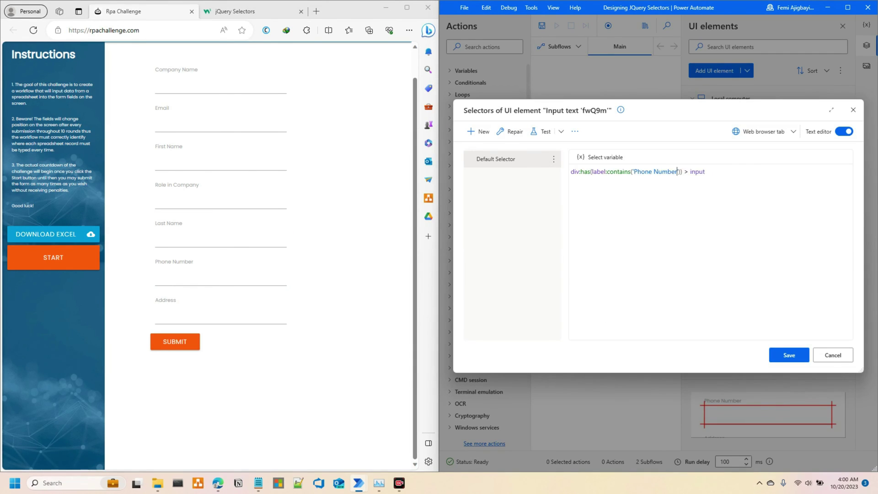
Step: Test and save the Phone Number selector, and rename its UI element as Input Phone Number
left_click(542, 131)
left_click(789, 355)
key("F2")
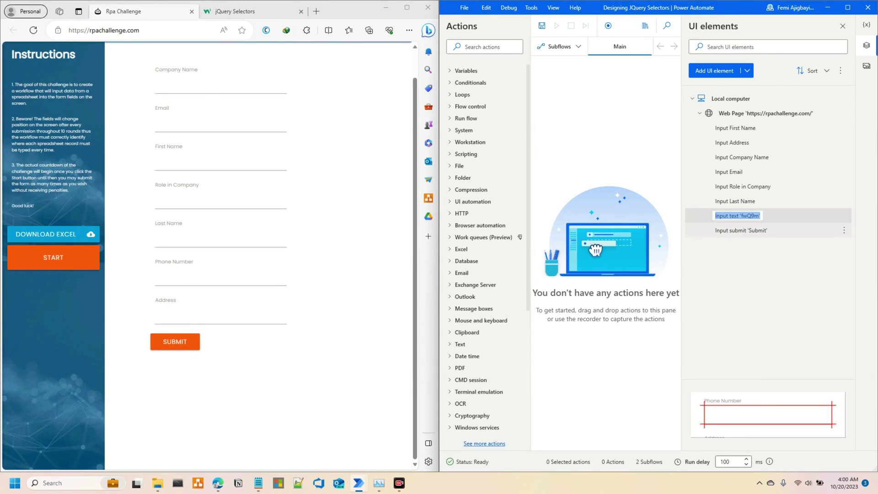
type("Input Phone Number")
key("Return")
Step: Shorten the Submit button's selector to input[Text="Submit"] by removing the parent path in the text editor
key("Down")
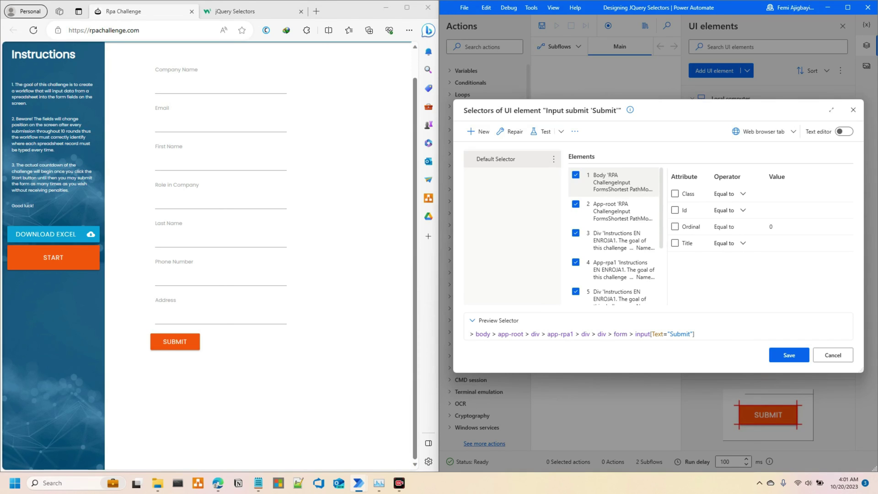
left_click(844, 131)
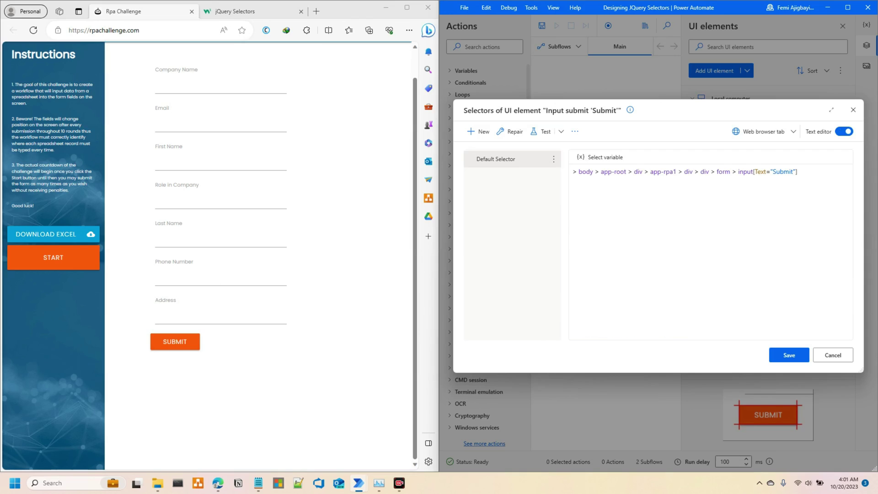
left_click_drag(737, 171, 571, 171)
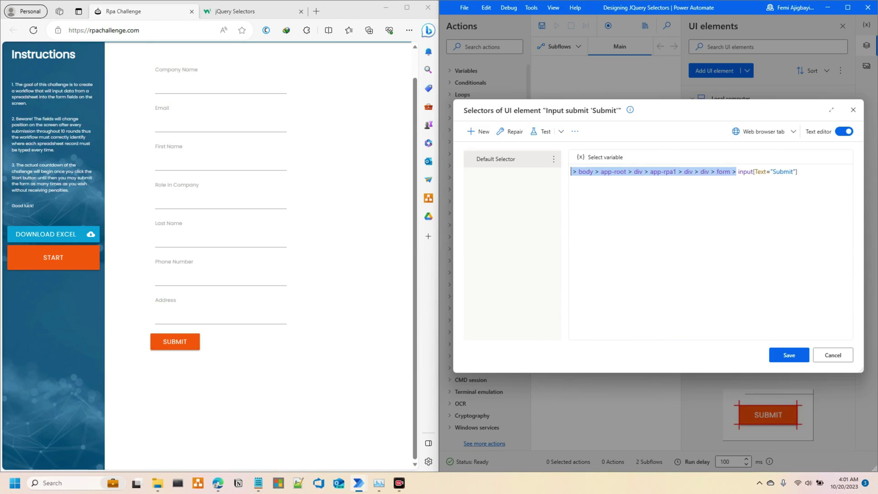
key("BackSpace")
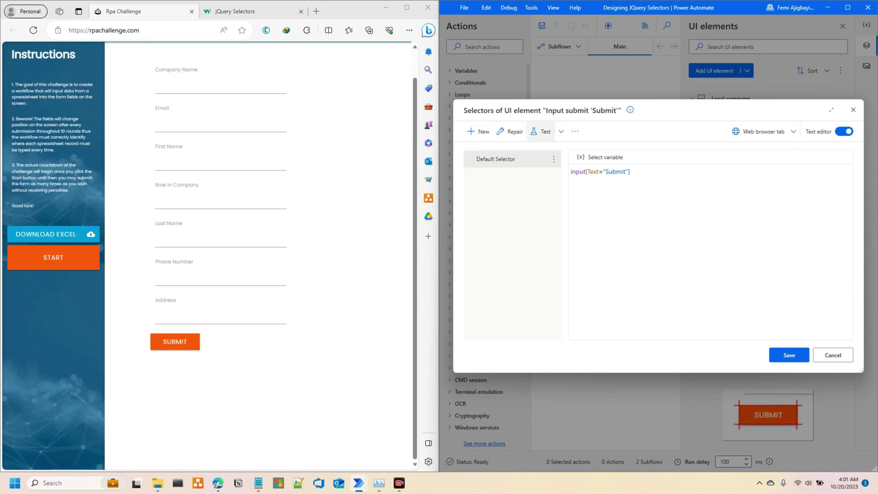
Step: Test the Submit button's selector on the Rpa Challenge tab and save it
left_click(541, 131)
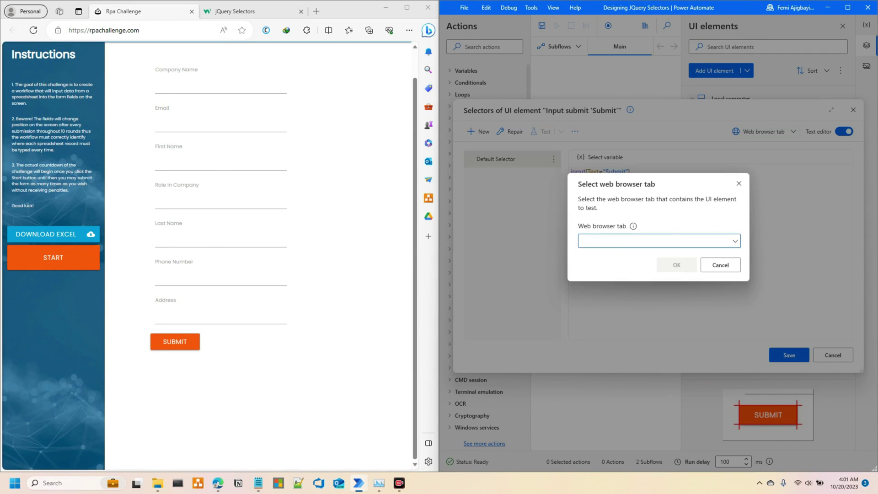
left_click(658, 241)
left_click(610, 274)
left_click(677, 265)
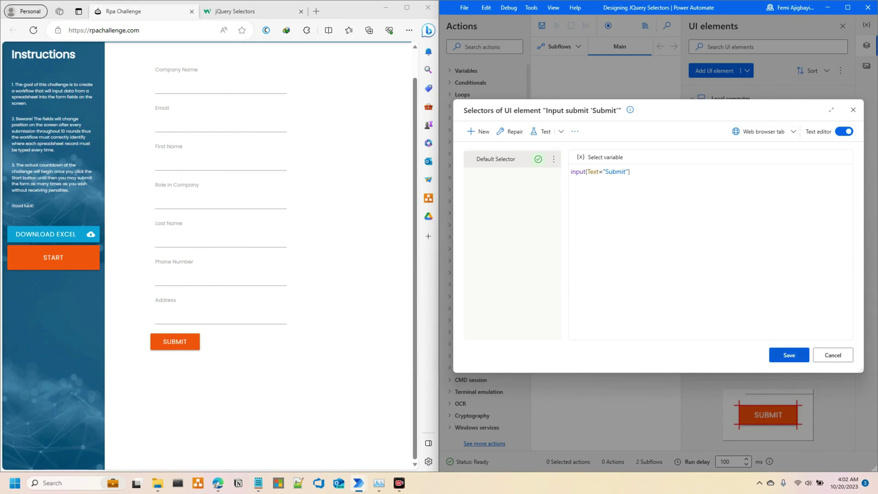
key("Return")
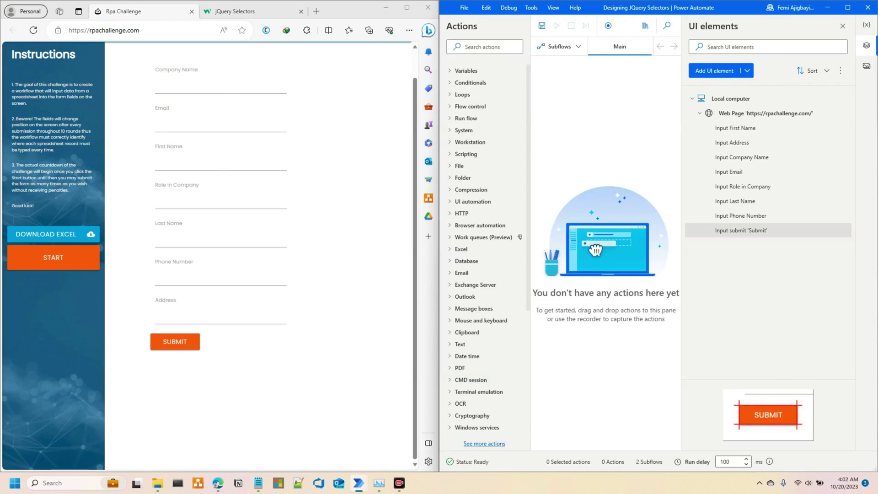
Step: Rename the Submit UI element as Button Submit
right_click(731, 230)
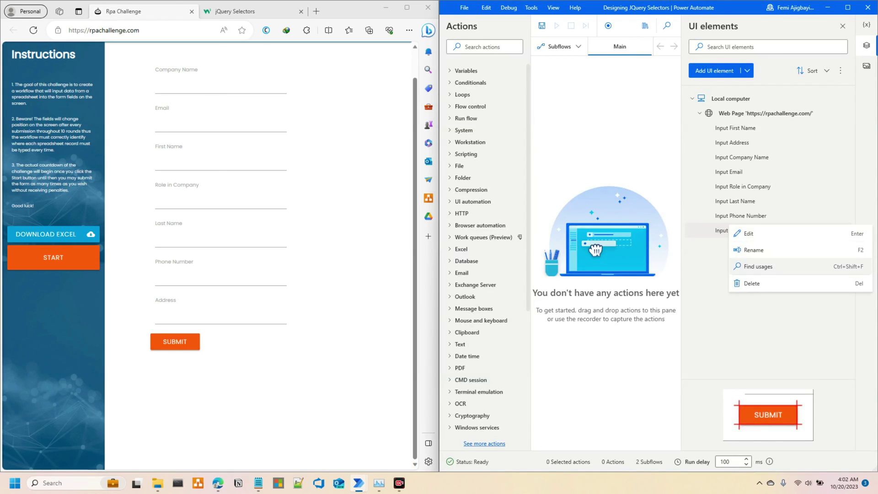
left_click(755, 249)
key("End")
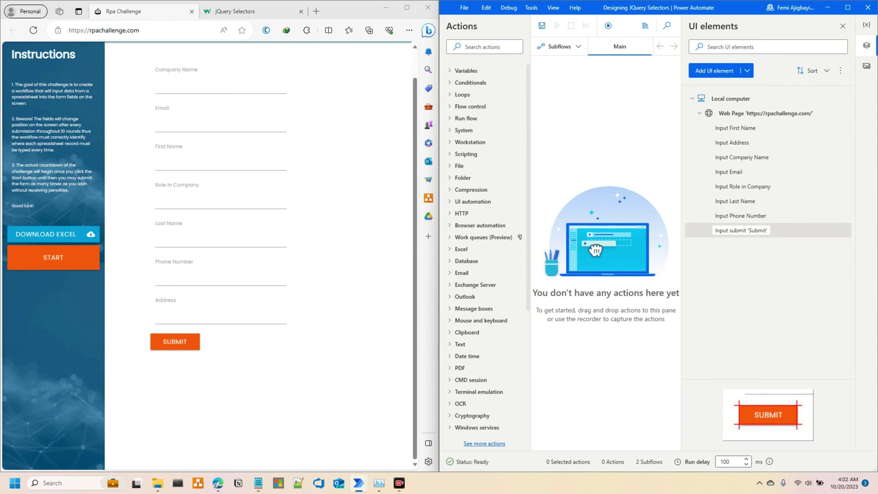
key("Delete")
key("Delete")
key("Delete")
key("Delete")
key("Delete")
key("Delete")
key("Delete")
key("Delete")
key("Delete")
key("Delete")
key("Delete")
key("Delete")
key("Delete")
key("Delete")
type("Button '")
key("BackSpace")
key("End")
key("BackSpace")
key("Return")
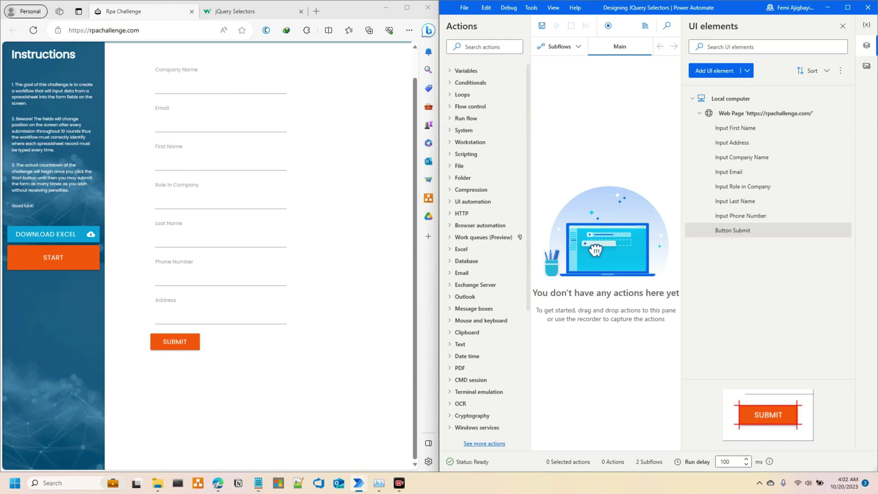
Step: Add a Launch new Microsoft Edge action that attaches to a running instance by URL
type("launch")
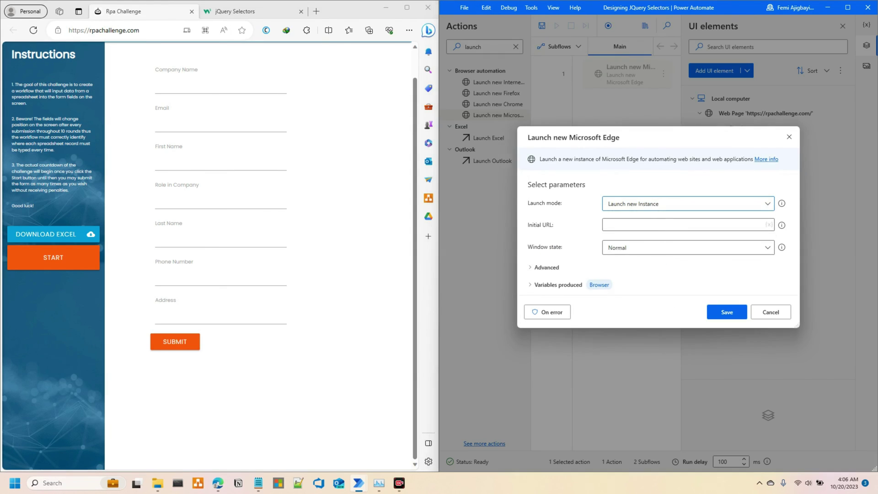
key("Down")
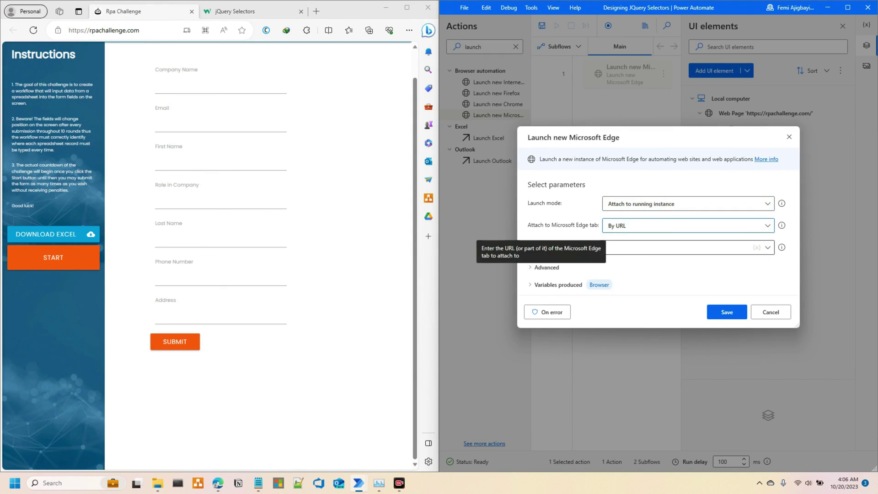
key("Return")
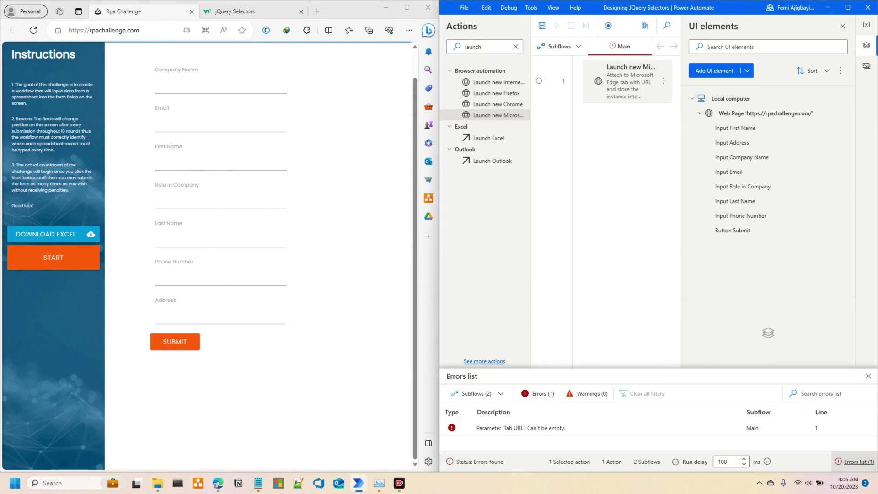
type("in_RPA_ChallengeURL")
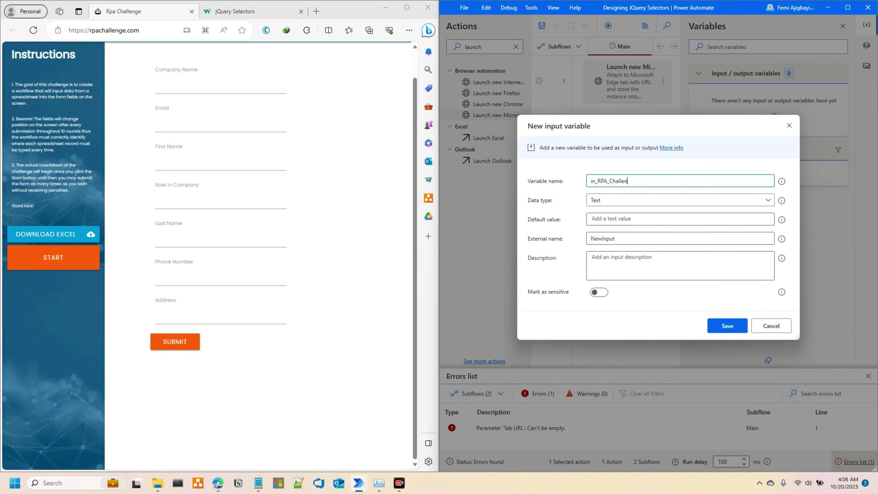
key("Tab")
key("alt+Tab")
key("ctrl+c")
key("alt+Tab")
key("ctrl+v")
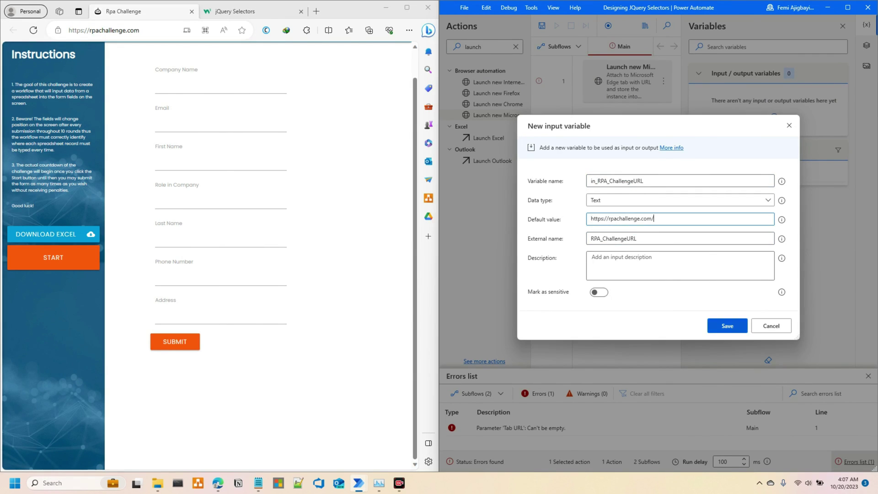
key("Return")
Step: Set the tab URL of the Launch new Microsoft Edge action to %in_RPA_ChallengeURL%
key("Return")
type("%in_RPA_ChallengeURL%")
key("Return")
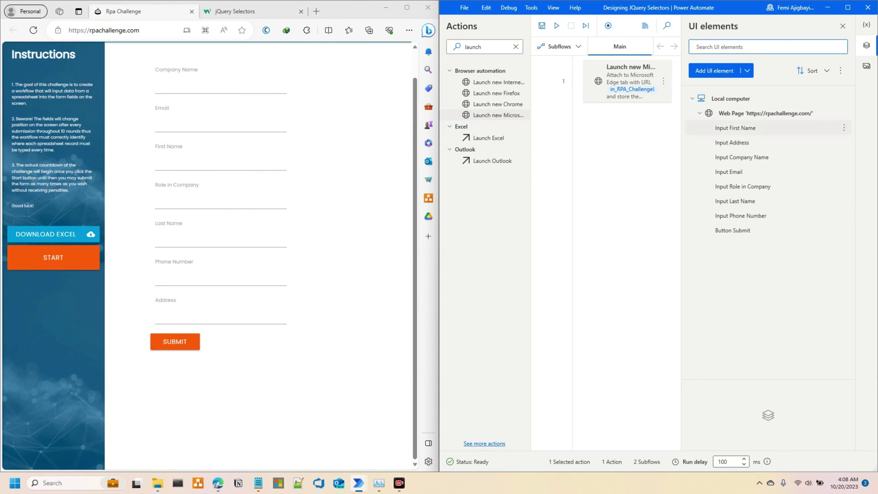
Step: Add a Populate text field on web page action that fills Input First Name with Test_F_Name
key("ctrl+f")
type("Popu")
key("Return")
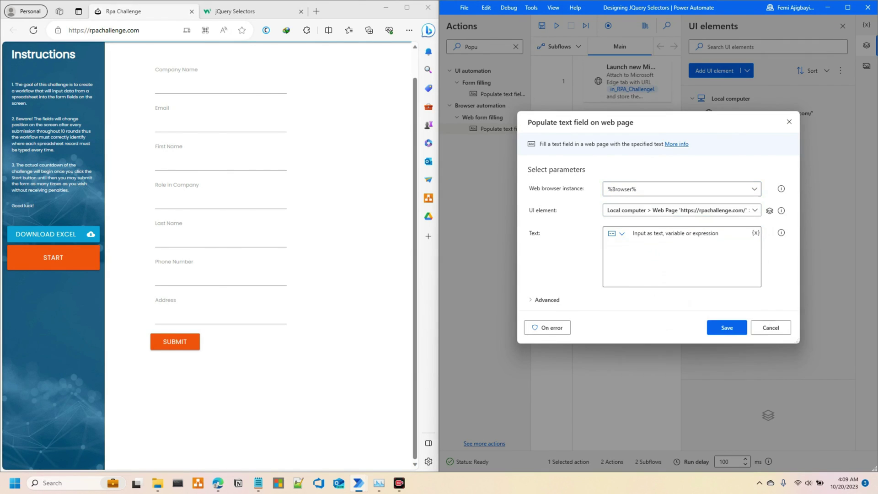
type("Test_F_Name")
key("Return")
Step: Add a Populate text field on web page action that fills Input Address with Test_Address
key("Return")
key("Return")
key("Tab")
type("Test_Address")
key("Return")
Step: Add a Populate text field on web page action that fills Input Company Name with Test_C_Name
left_click_drag(571, 196, 571, 197)
key("Return")
key("Tab")
type("Test_C_Name")
key("Return")
Step: Add a Populate text field on web page action that fills Input Email with a test email address
key("Return")
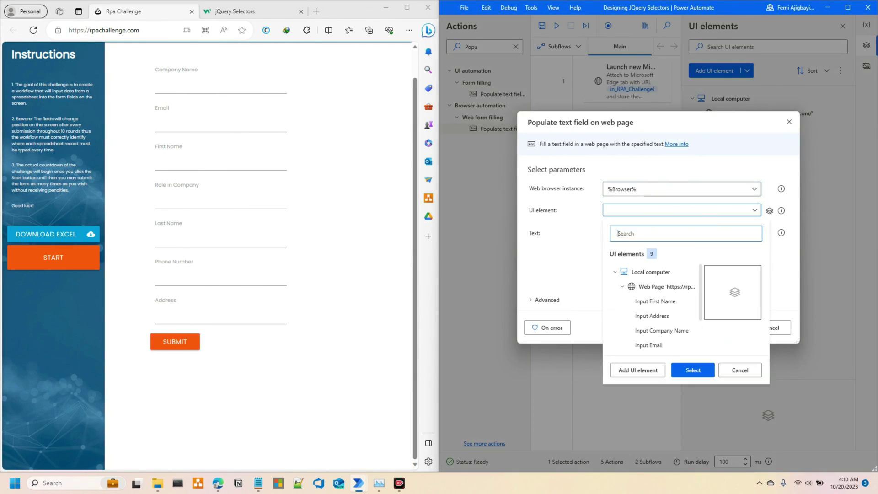
key("Return")
key("Tab")
type("Test@Email.com")
key("Return")
Step: Add a Populate text field on web page action that fills Input Role in Company with Test_Role_at_Company
key("Return")
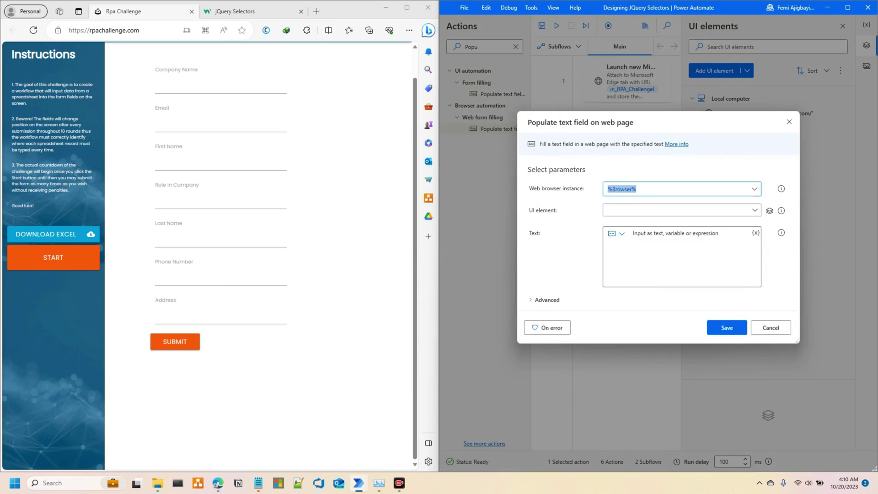
key("Return")
type("Test_Role_at_Company")
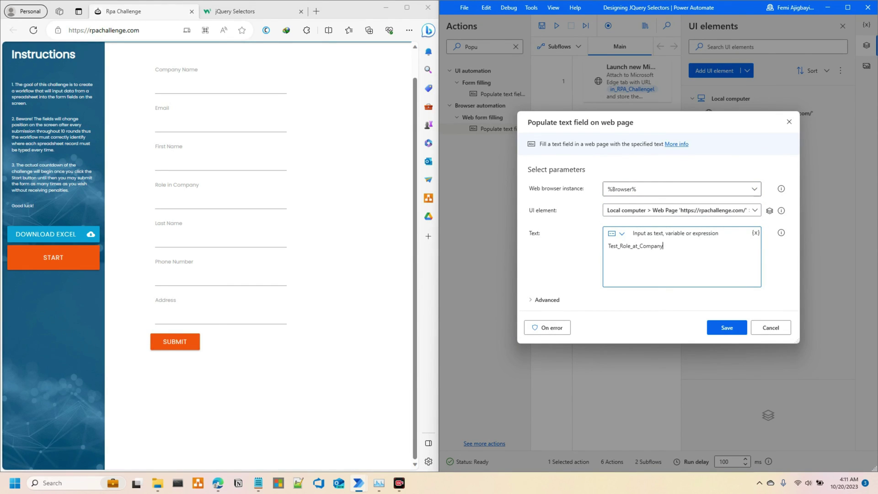
key("Return")
Step: Add a Populate text field on web page action that fills Input Last Name with Test_L_Name
key("Return")
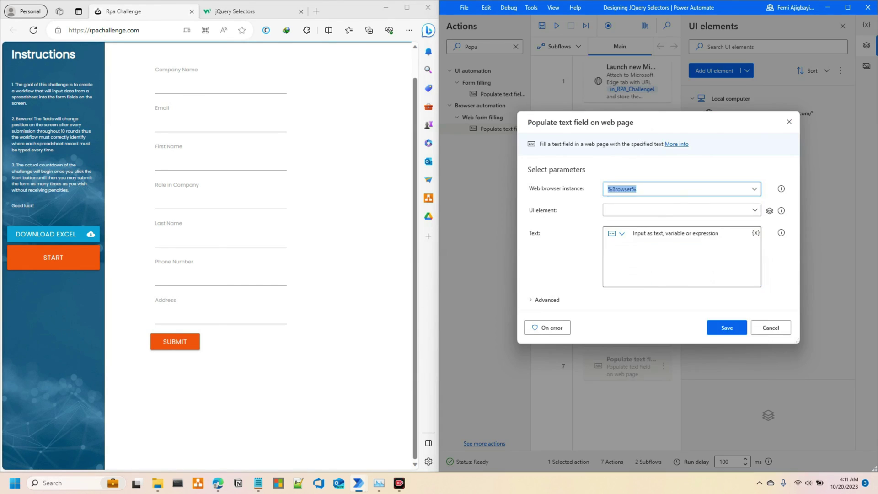
key("Return")
key("Tab")
type("Test_L_Name")
key("Return")
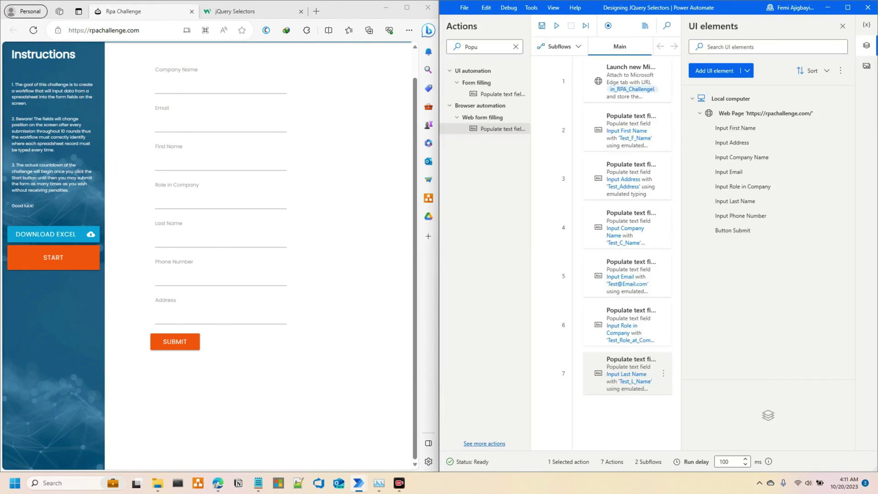
Step: Add a Populate text field on web page action that fills Input Phone Number with 080_Test_Number
key("Return")
key("Return")
key("Return")
key("Tab")
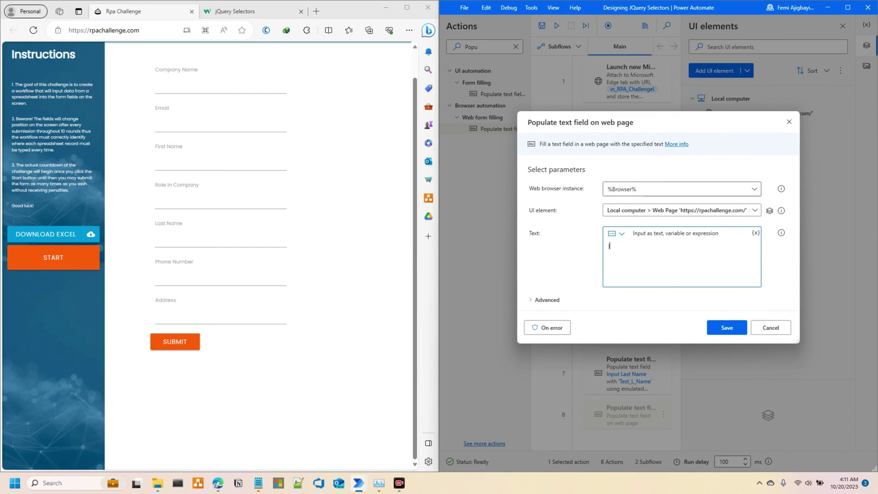
type("080_Test_Number")
key("Return")
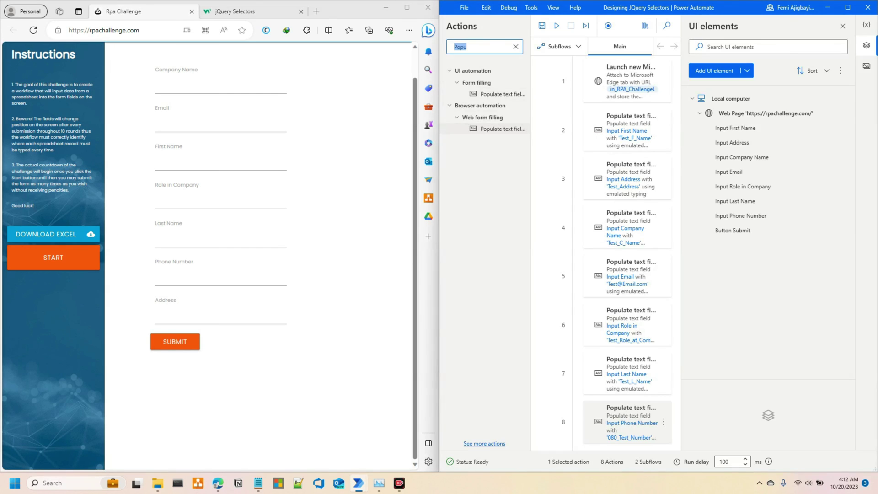
Step: Add a Click link on web page action that targets the Button Submit element
type("Link")
key("Down")
key("Return")
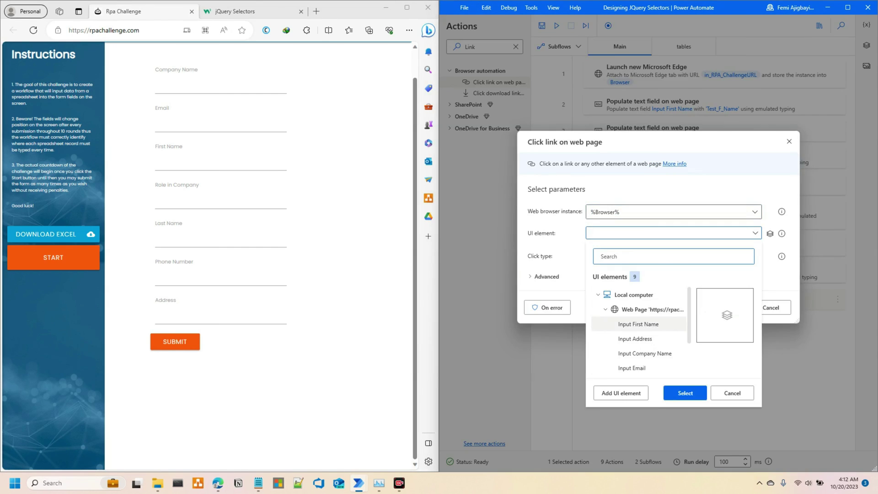
key("End")
key("Return")
key("Return")
Step: Maximize the flow designer to review the complete action list, and snap it back beside the browser
key("super+Up")
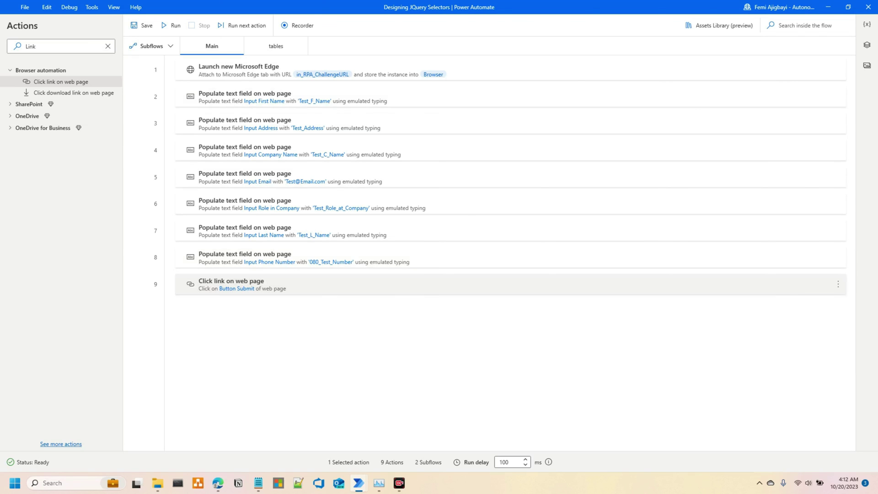
key("super+Down")
key("super+Right")
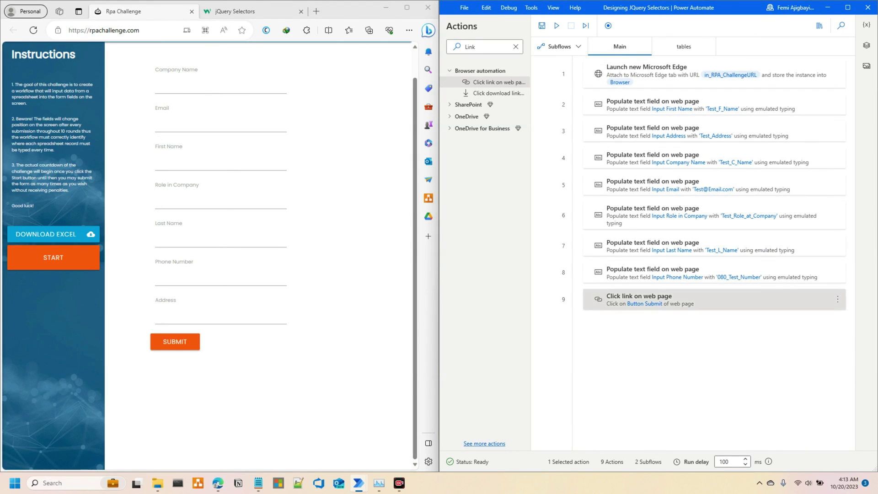
Step: Set a breakpoint on the Click link on web page action and run the flow up to it
key("F9")
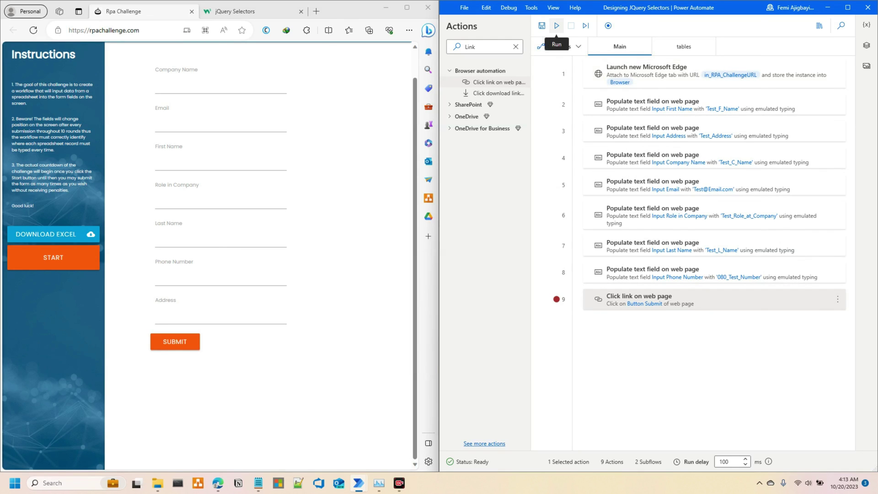
left_click(556, 25)
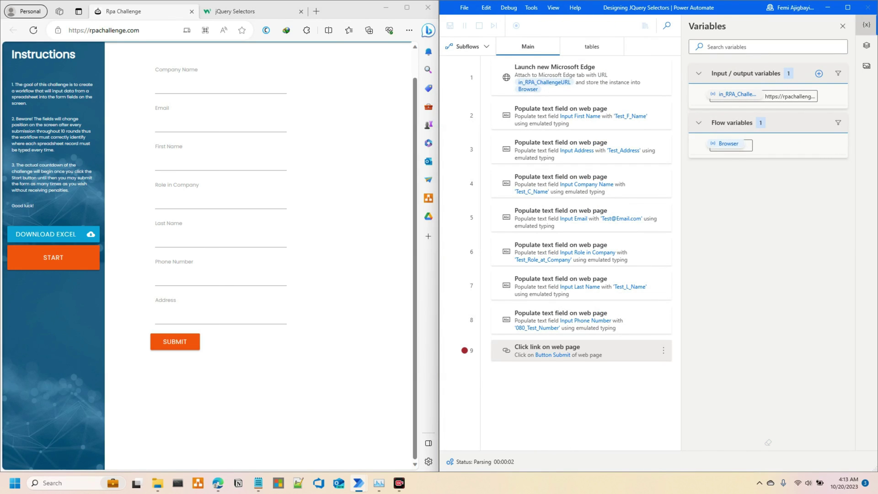
left_click(842, 25)
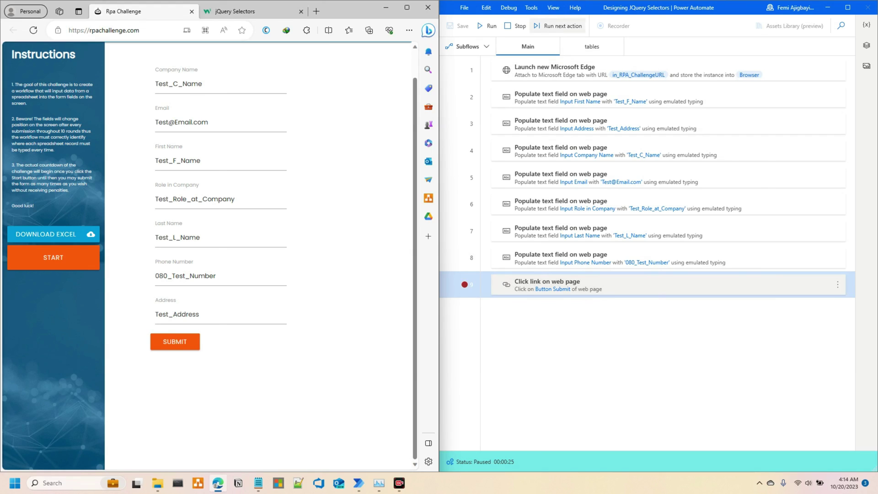
Step: Execute the paused submit action, and run the flow again to fill the rearranged form
left_click(558, 26)
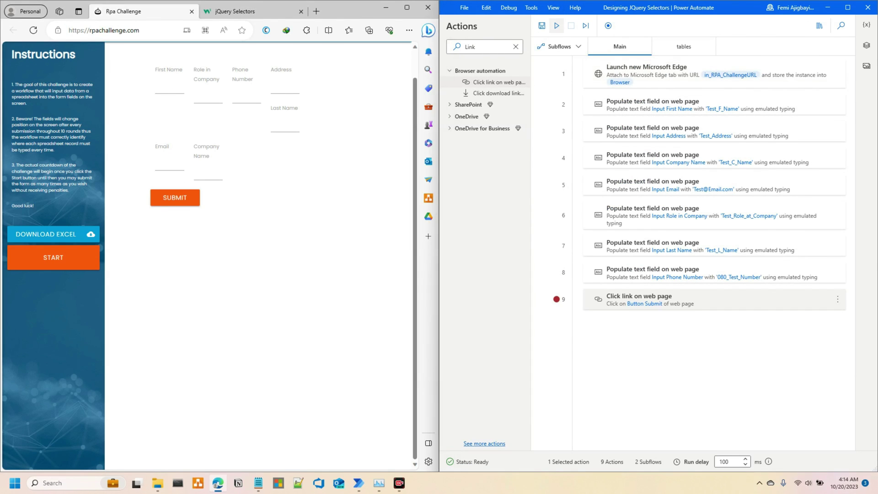
left_click(556, 25)
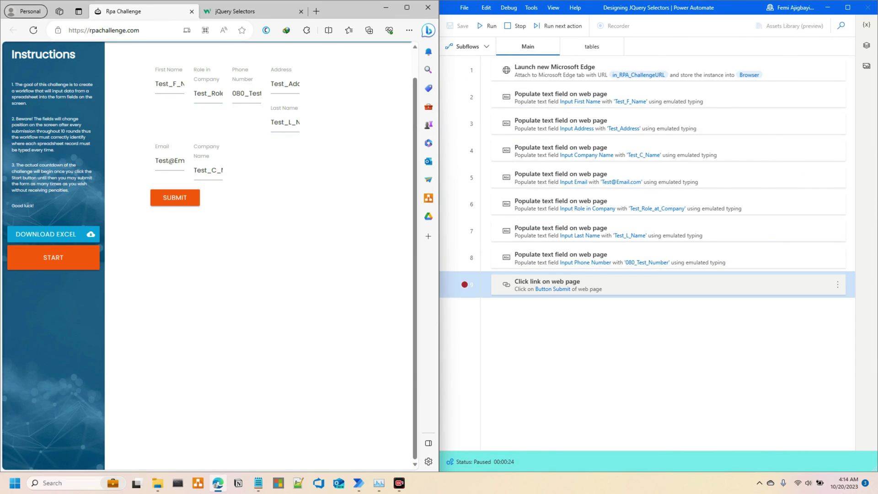
left_click(406, 7)
mouse_move(233, 11)
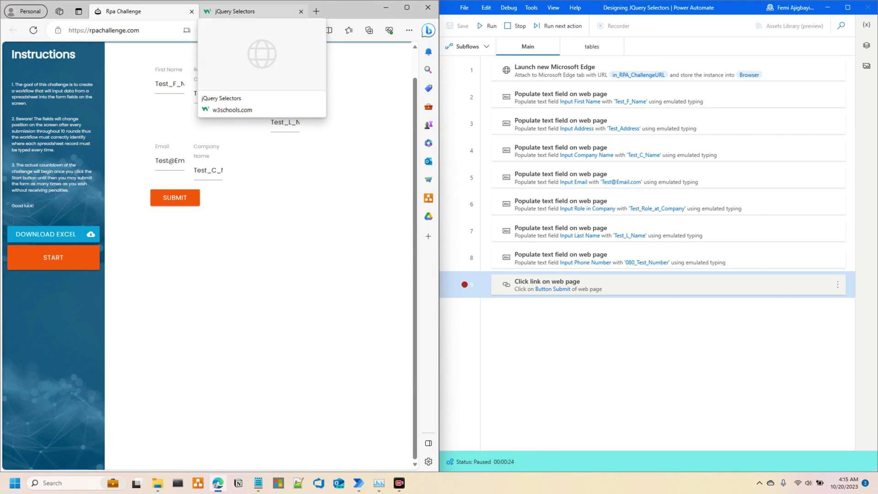